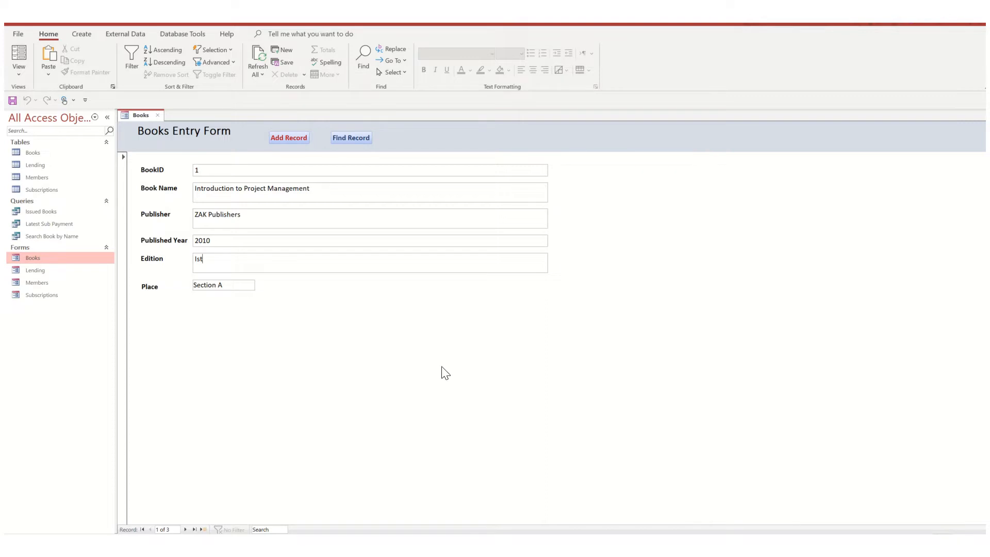
- Close the Books form, view the relationships between the Books, Lending, Members and Subscriptions tables, and close the diagram
click(158, 115)
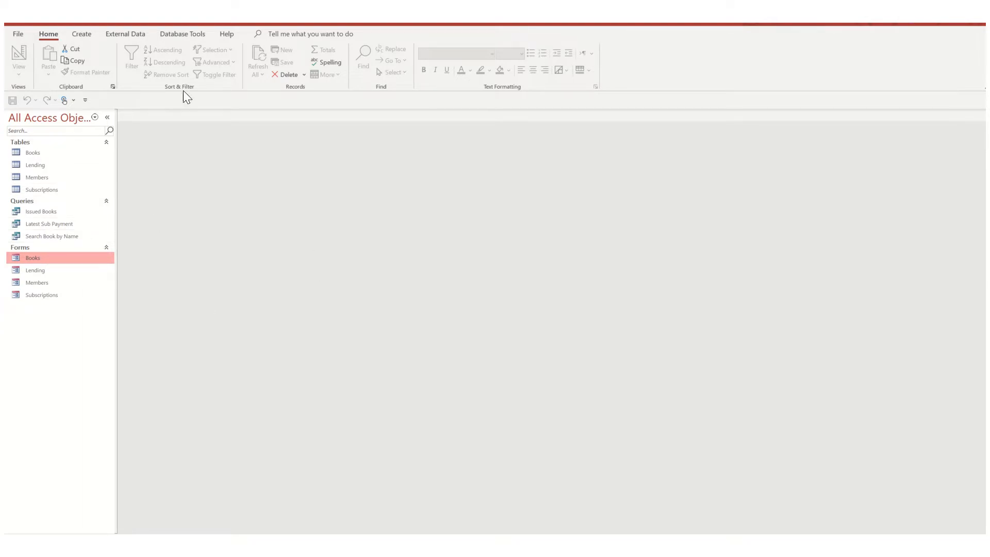
click(177, 35)
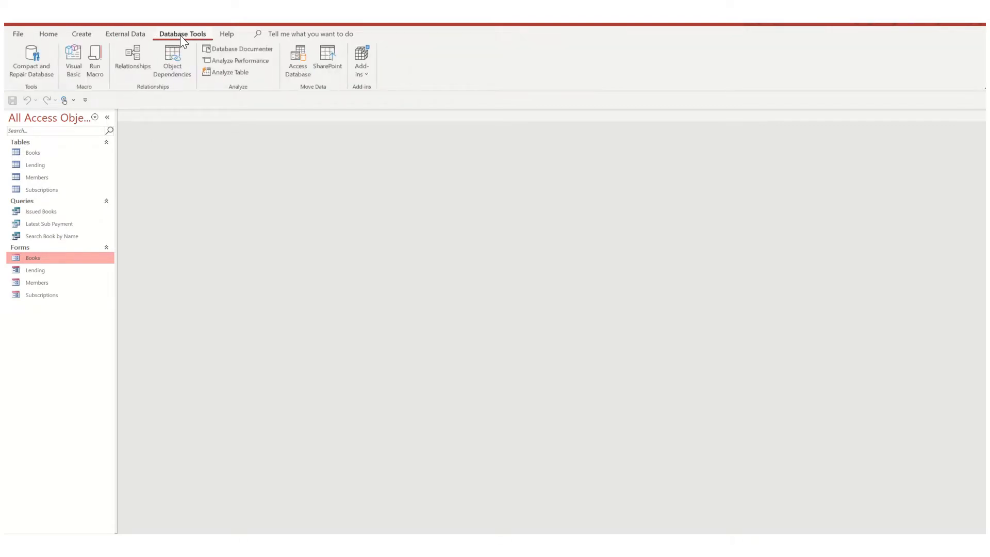
click(133, 67)
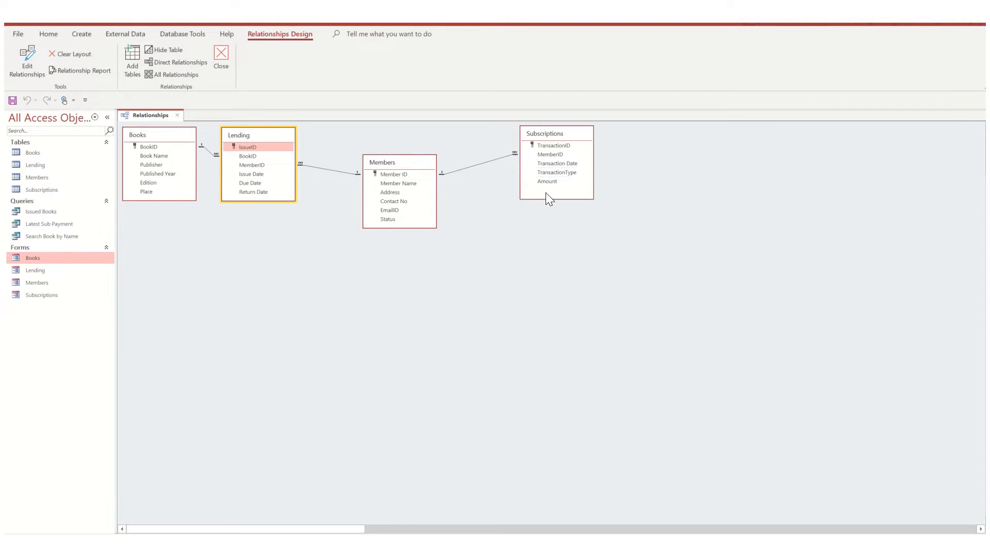
click(522, 304)
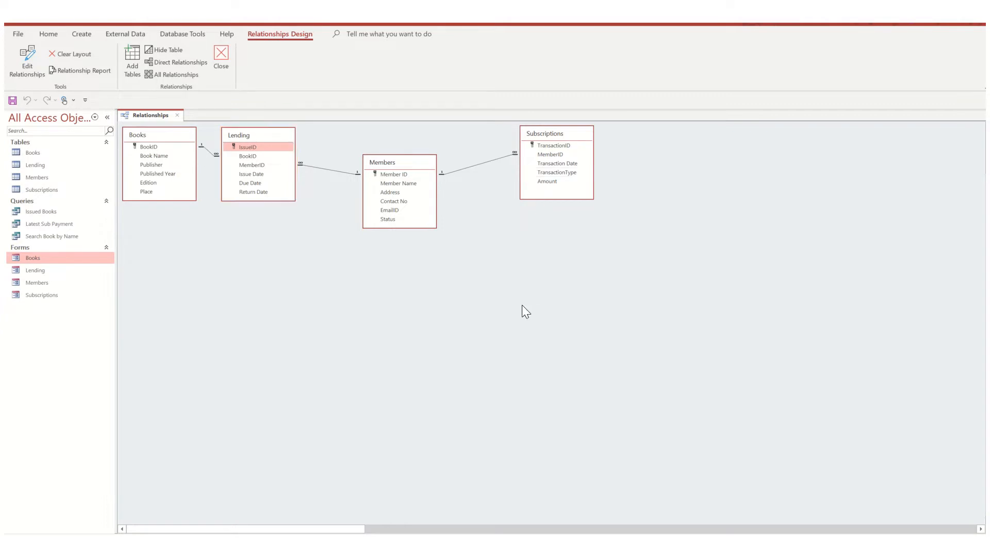
click(178, 116)
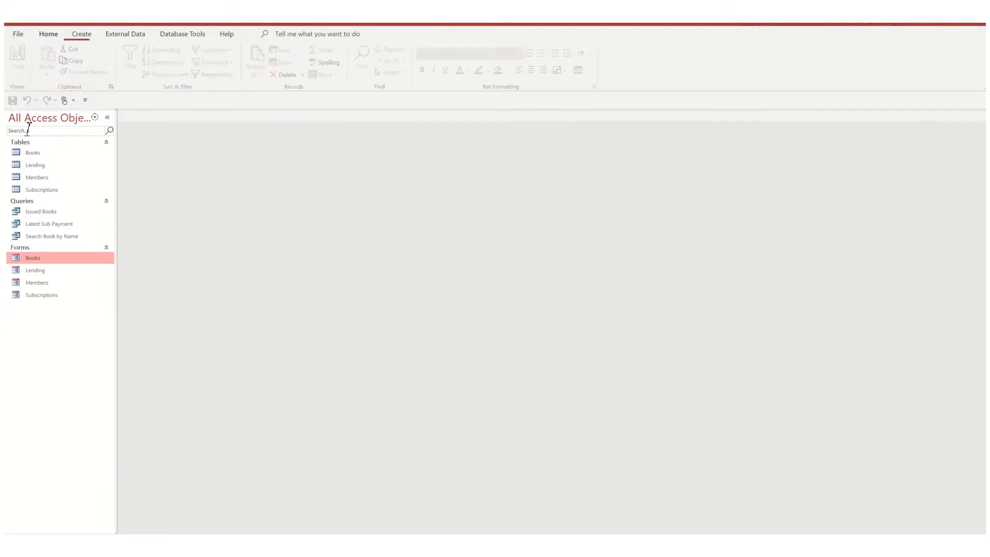
- Open the Books table in Design View
right_click(30, 152)
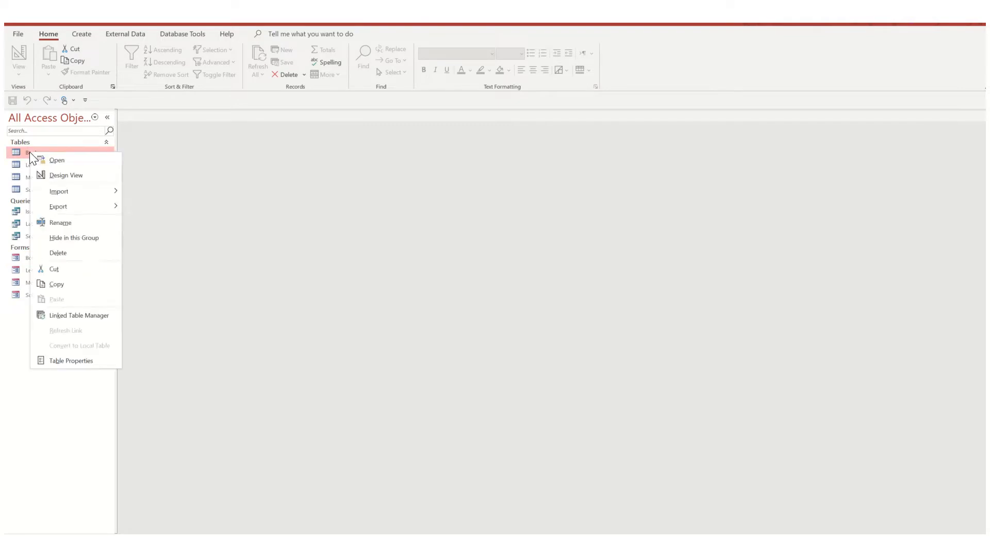
click(323, 199)
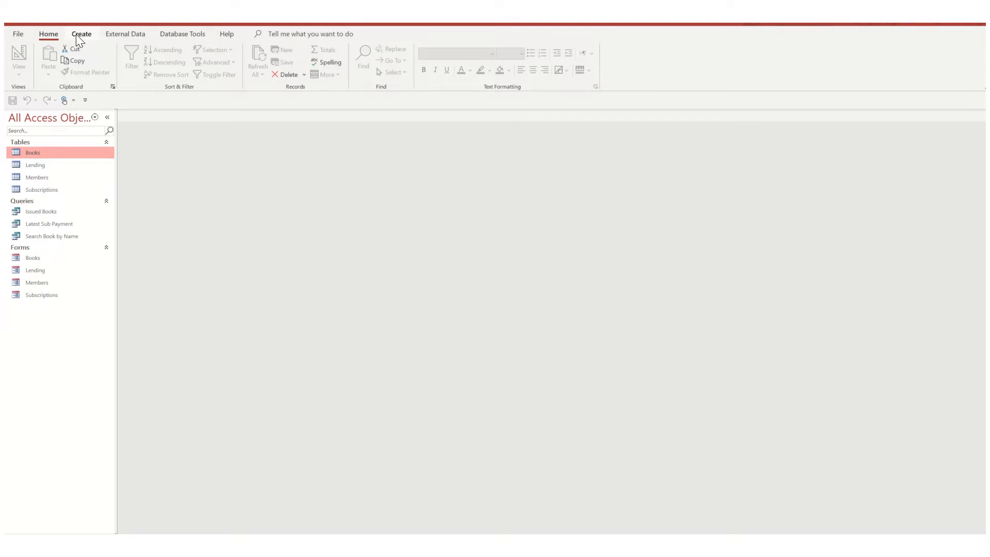
click(80, 34)
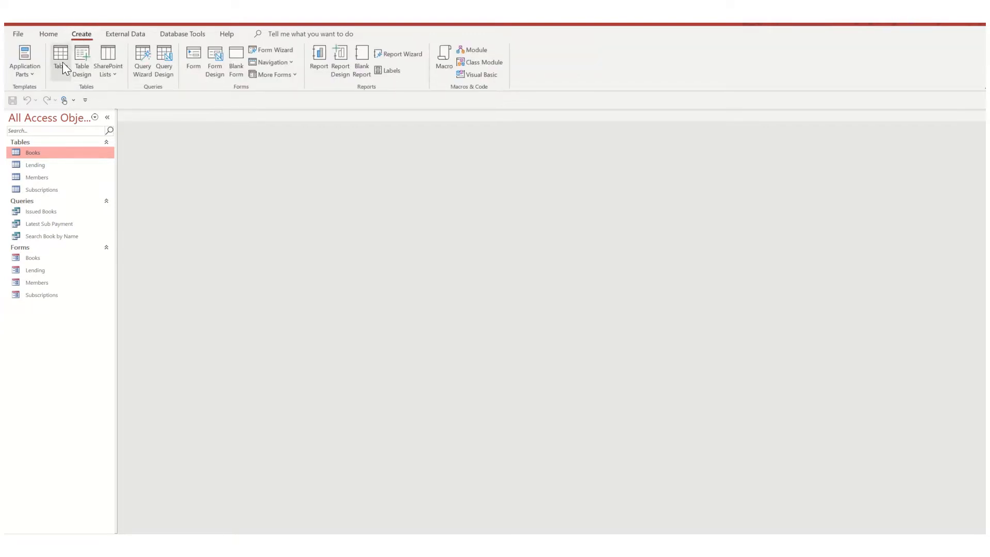
right_click(41, 151)
click(77, 175)
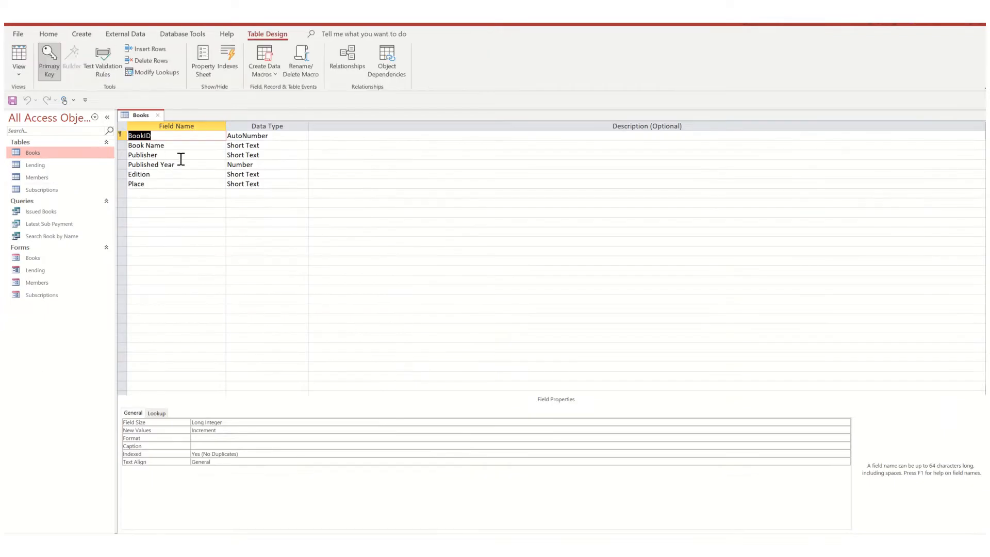
- Examine the data types of the Books table's fields, from BookID to Edition, and close the table
click(266, 194)
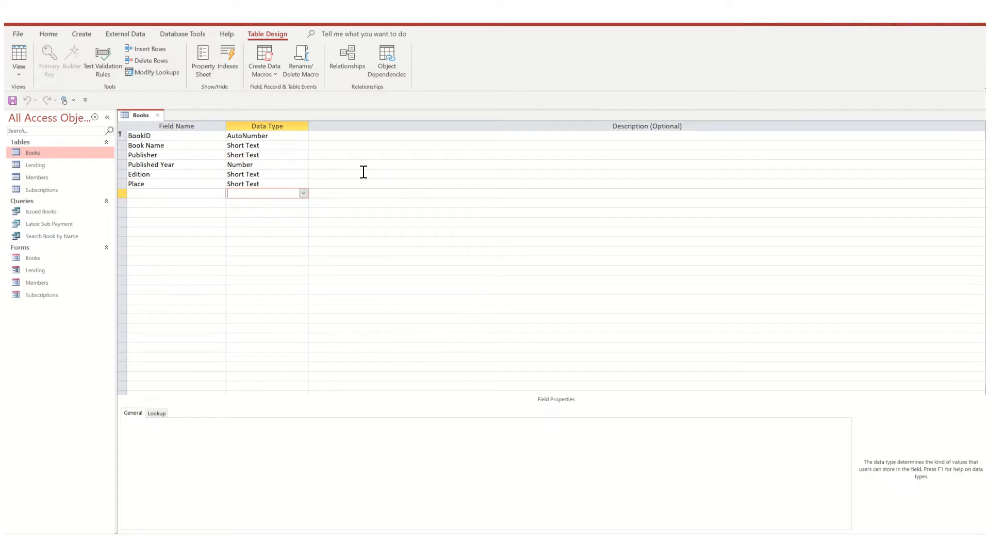
click(161, 137)
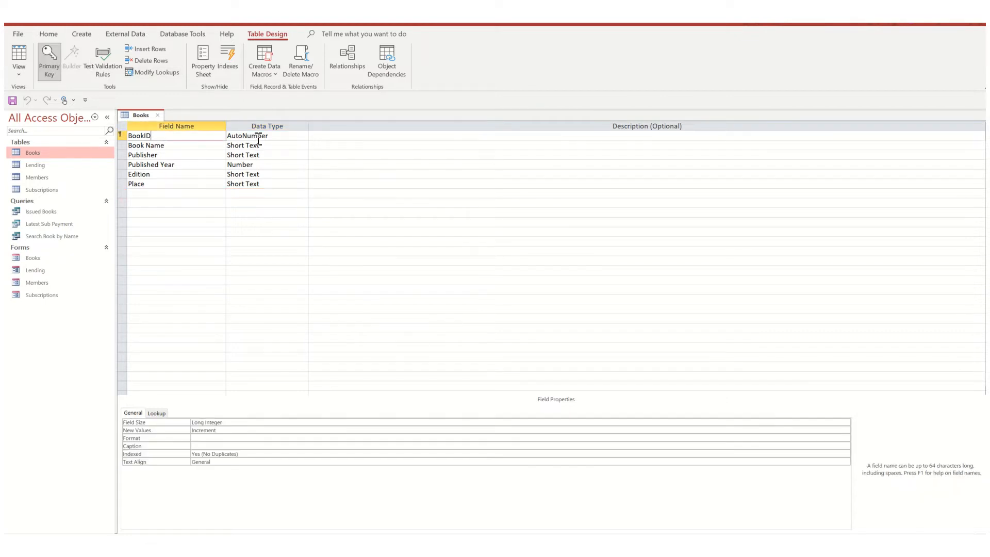
click(176, 147)
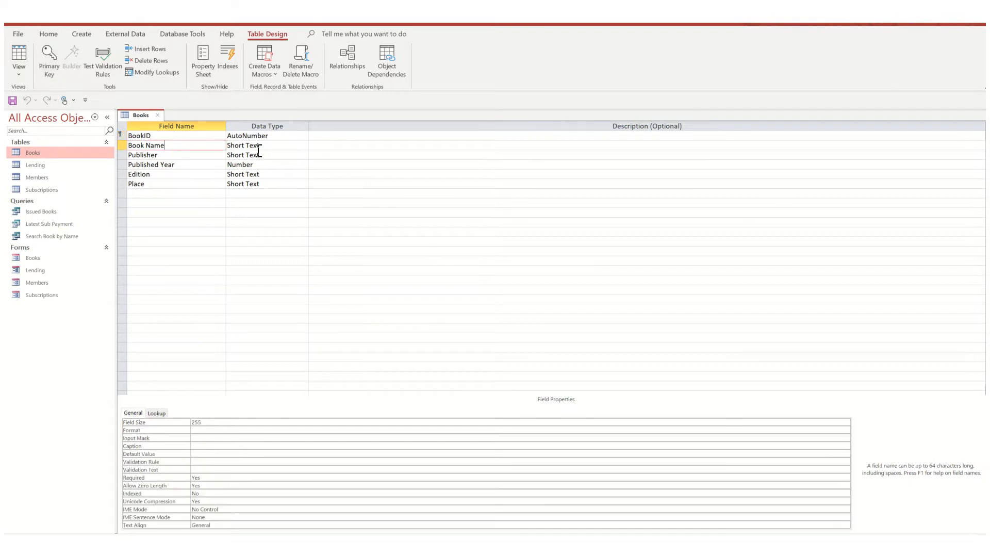
click(257, 146)
click(257, 157)
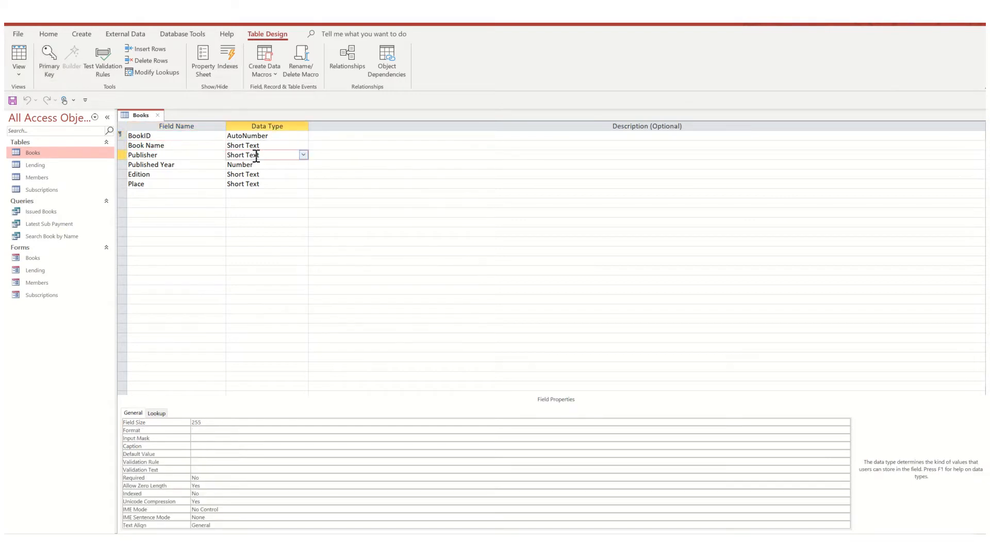
click(257, 166)
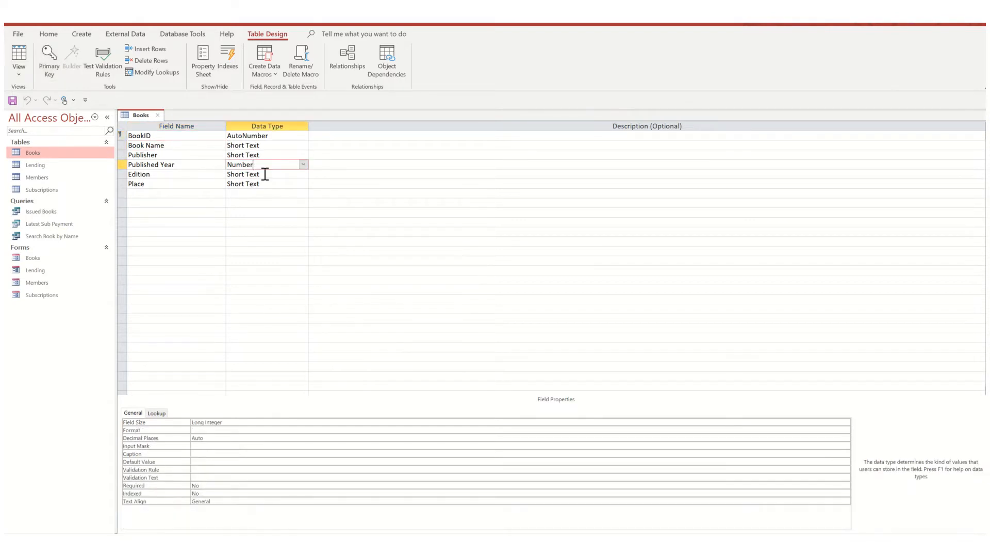
click(261, 175)
click(158, 115)
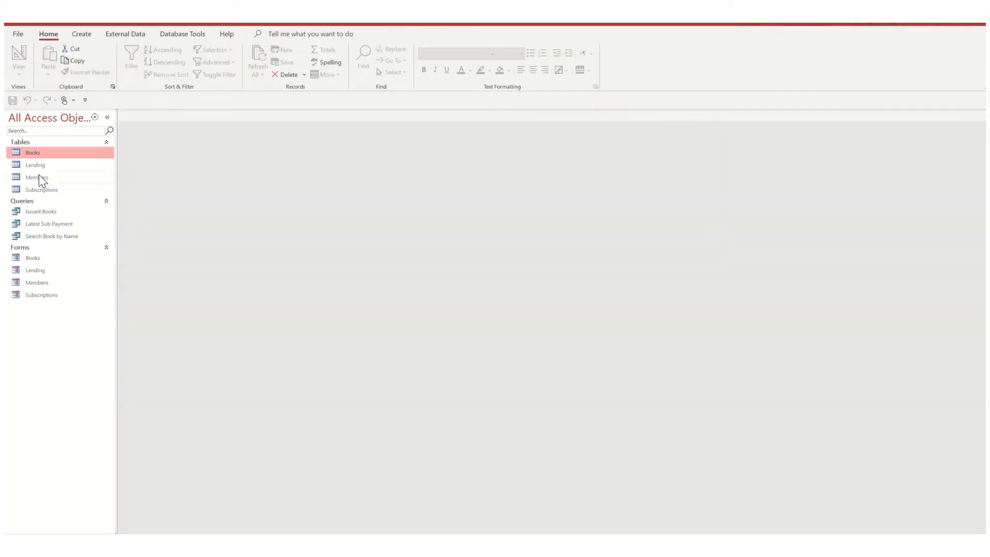
- Open the Lending table in Design View, check the data types of Issue Date, MemberID and BookID, and close it
right_click(36, 165)
click(62, 189)
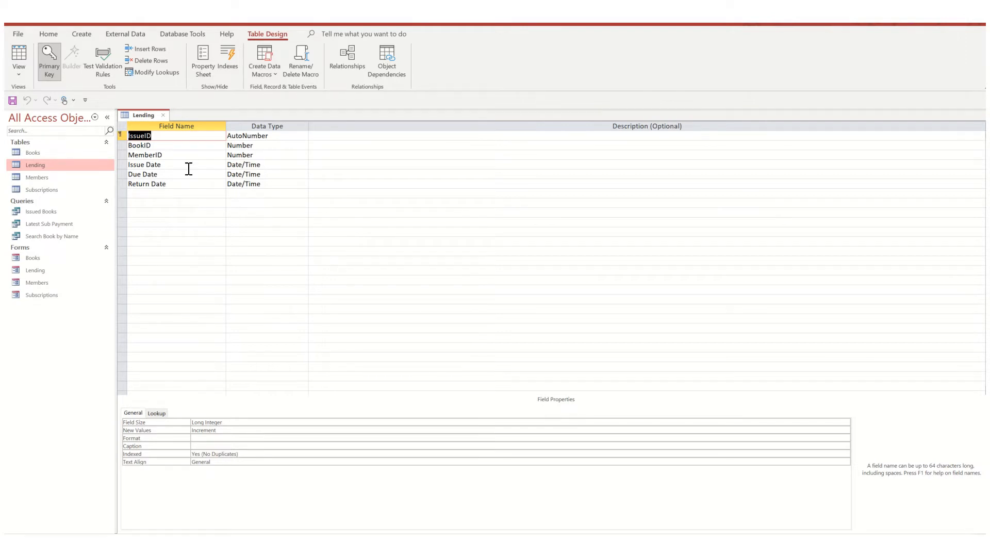
click(270, 164)
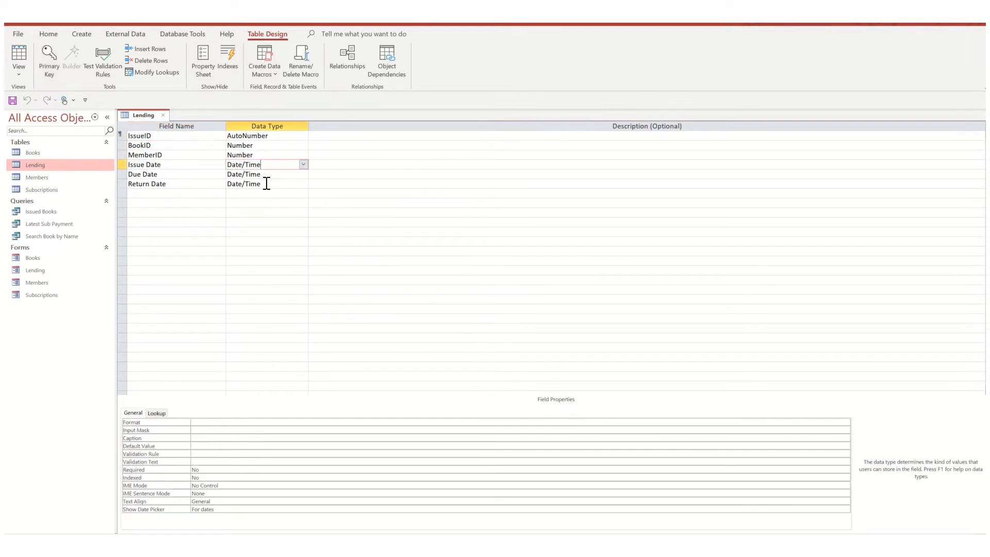
click(262, 155)
click(264, 145)
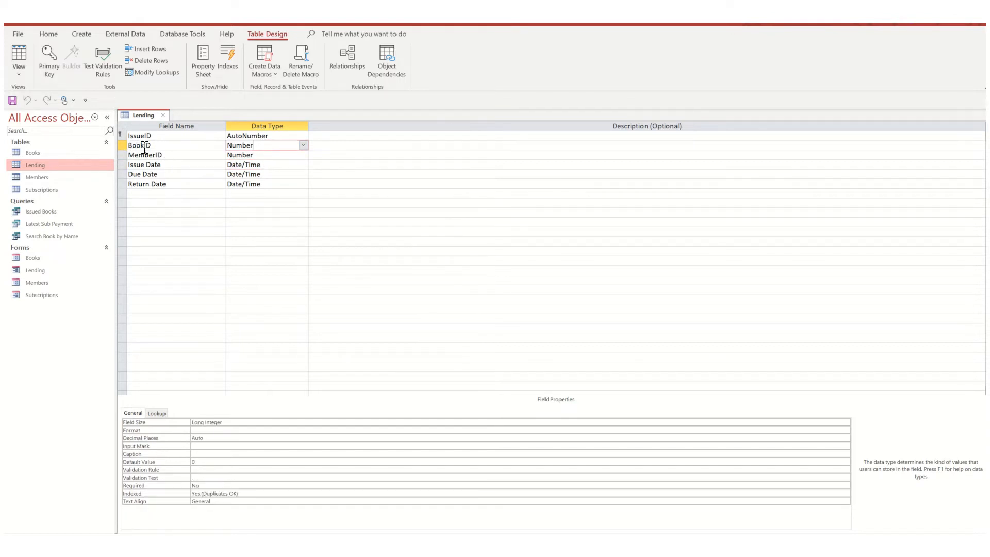
click(163, 116)
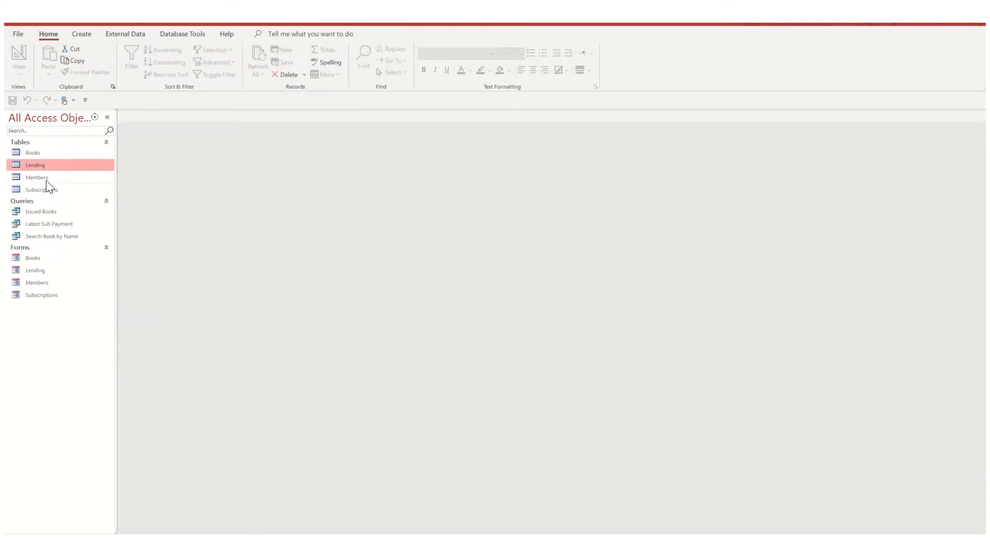
- Open the Members table in Design View, review its fields and the data types available for Status, and close it
right_click(48, 177)
click(81, 187)
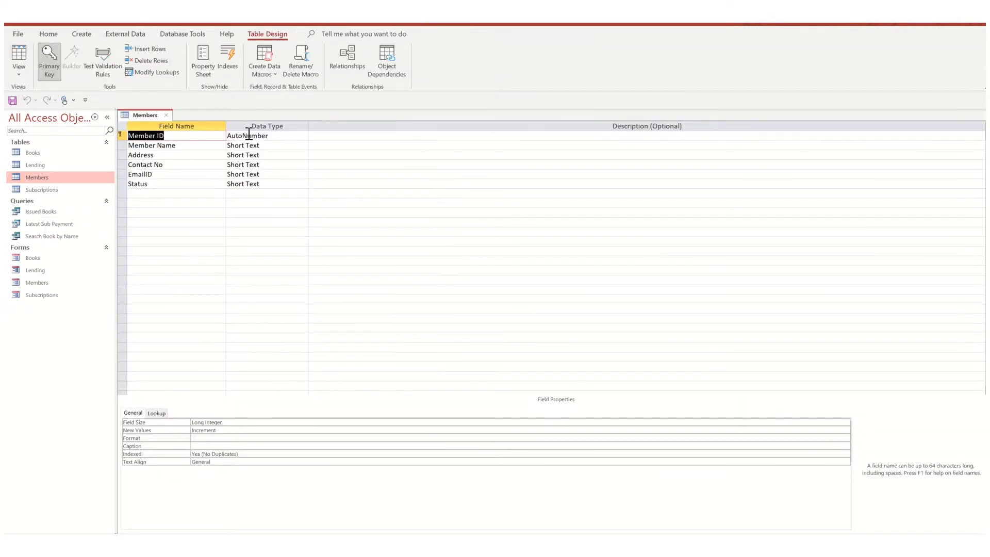
click(188, 147)
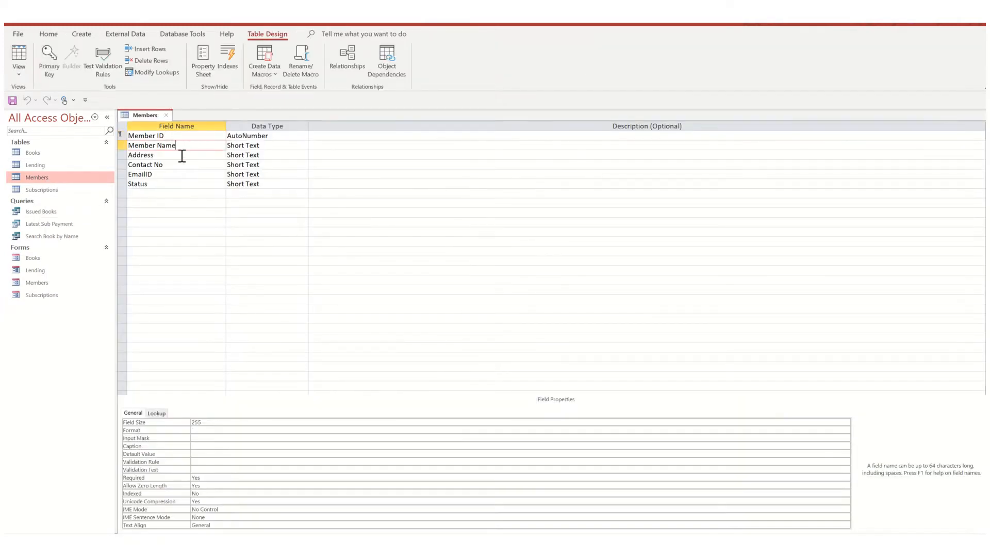
click(157, 184)
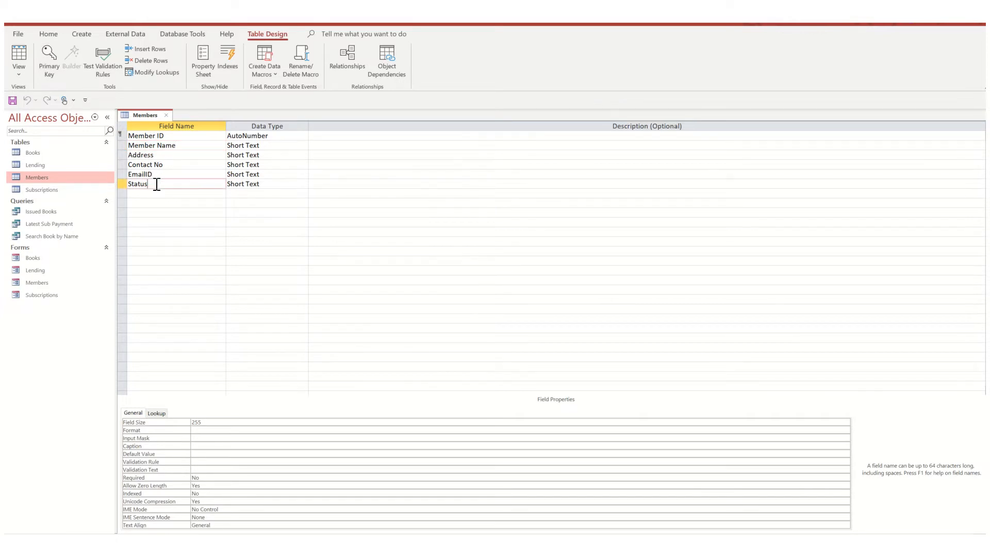
click(275, 184)
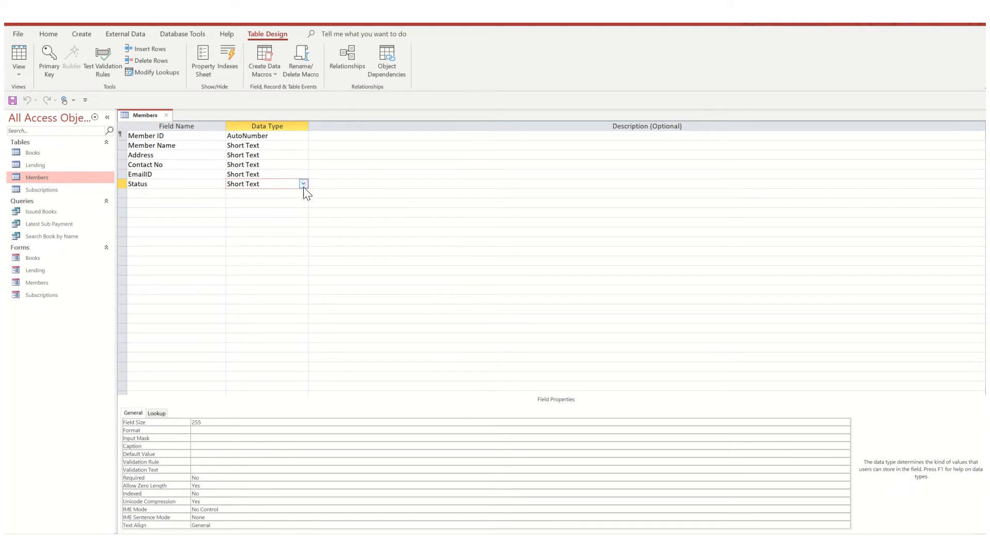
click(303, 184)
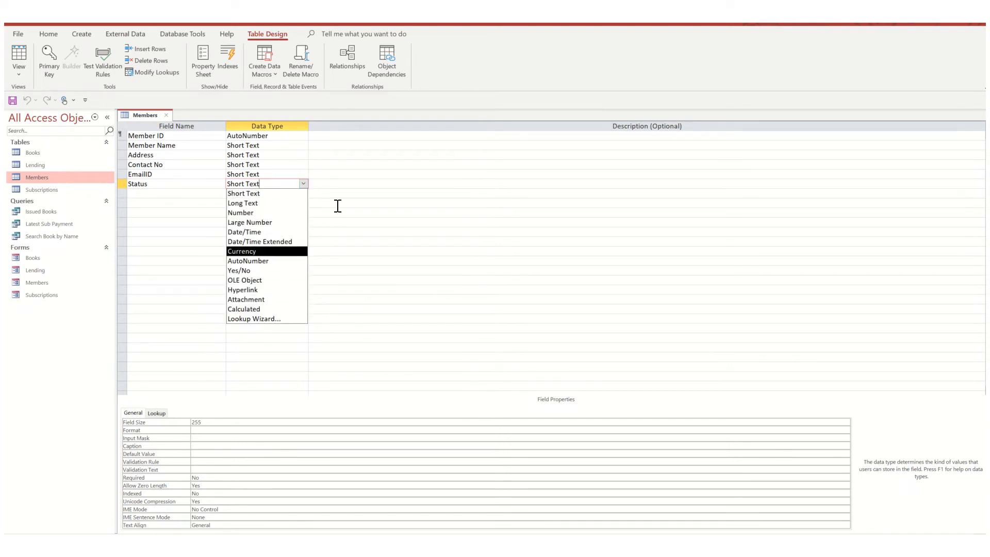
click(345, 184)
click(197, 186)
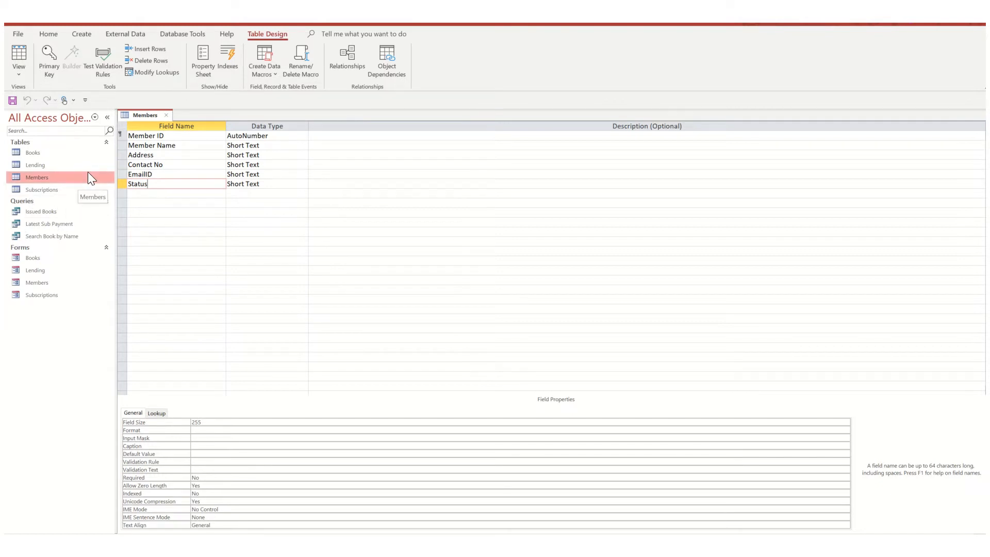
click(166, 115)
- Open the Subscriptions table in Design View, review the data types available for TransactionType, and close it
right_click(46, 190)
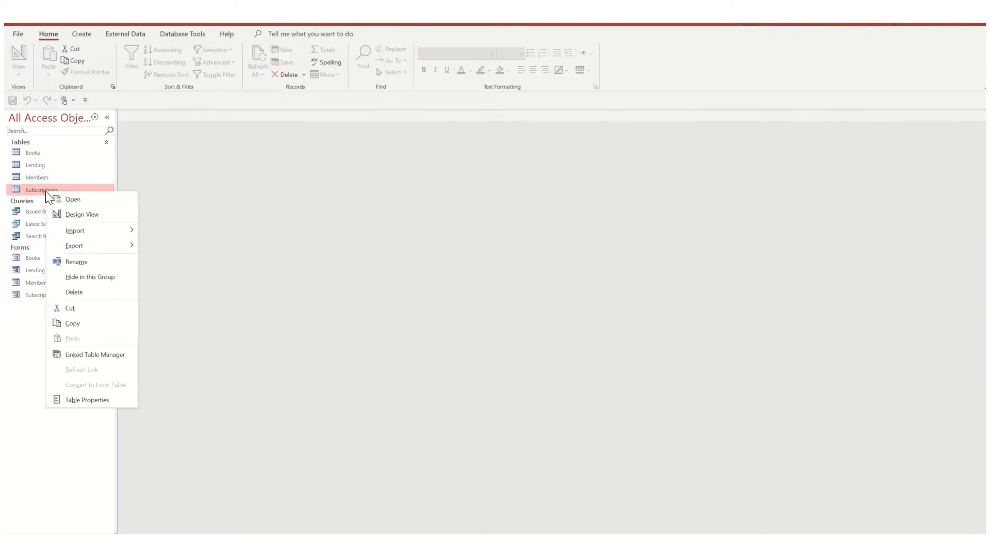
click(74, 212)
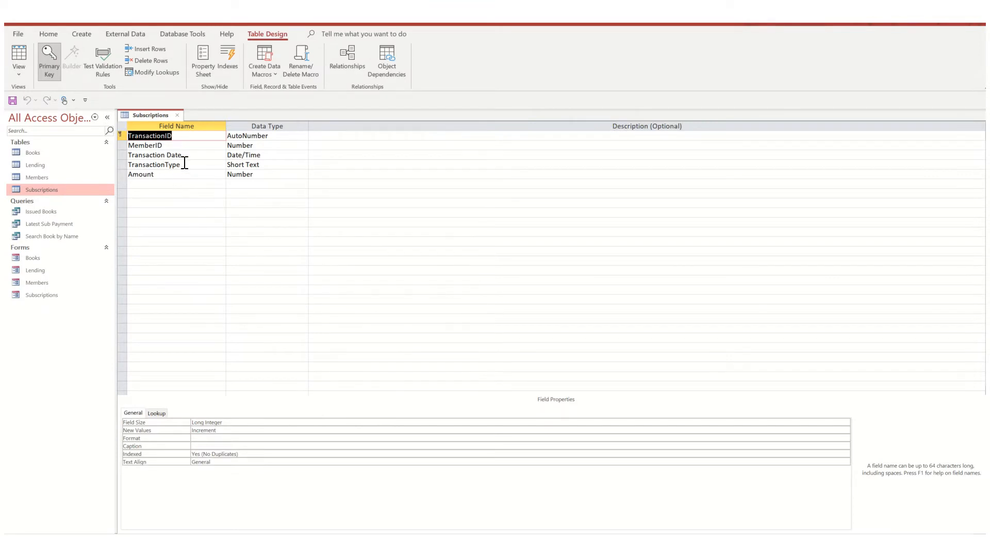
click(275, 163)
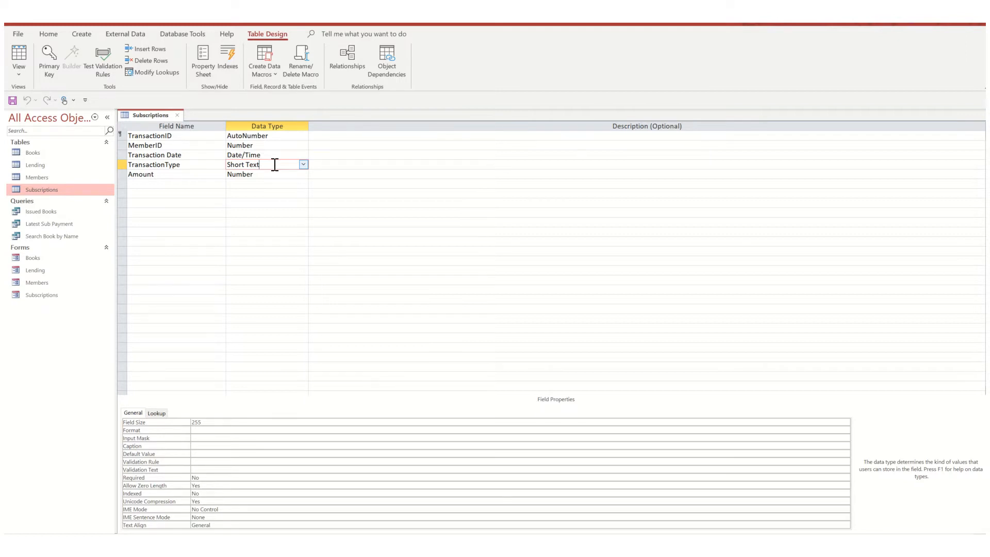
click(304, 164)
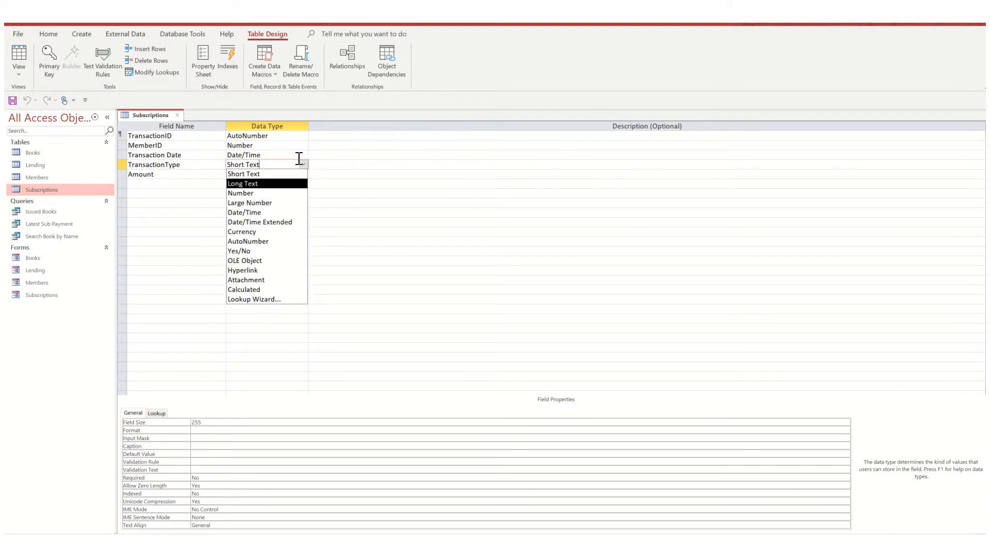
click(332, 162)
click(281, 164)
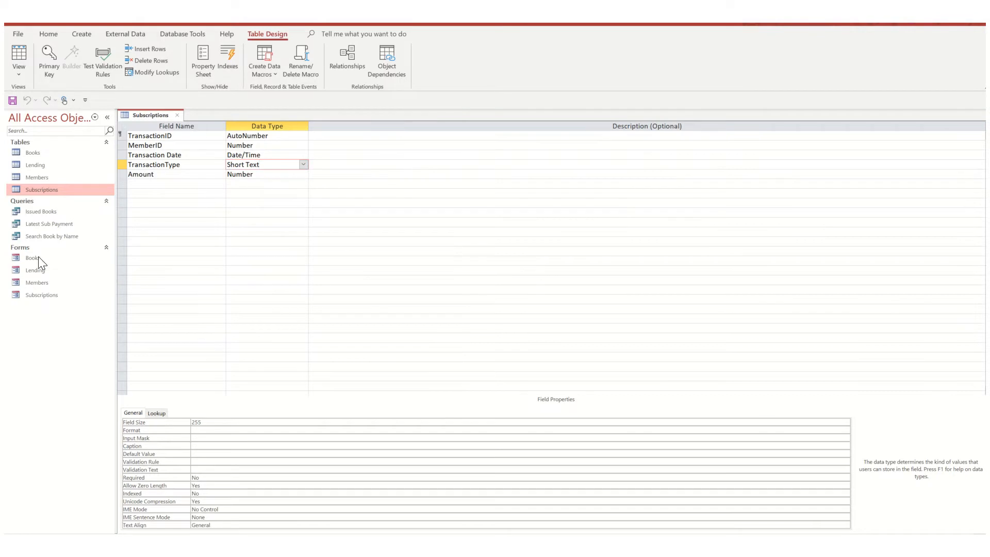
click(178, 116)
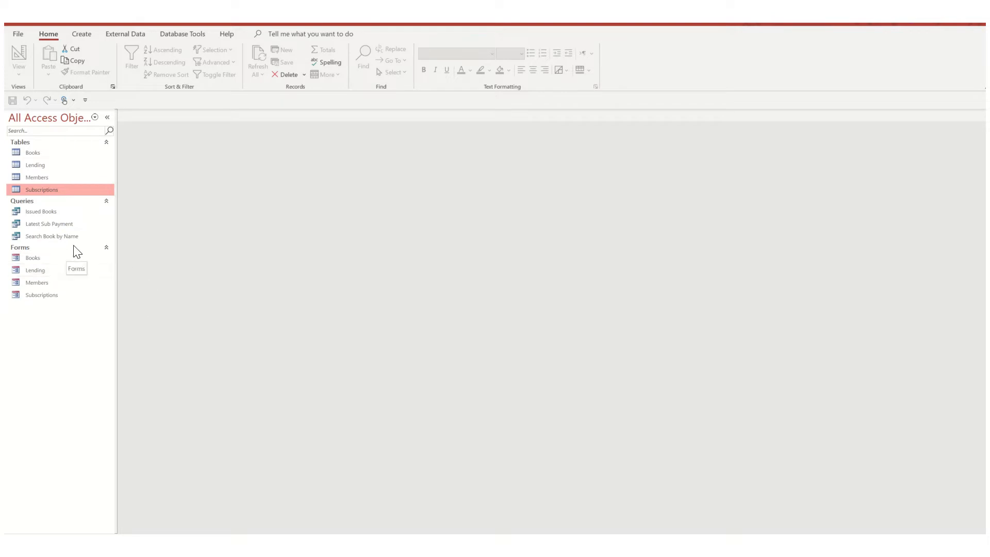
- Open the Books form, look at its entry fields, and close it
click(36, 152)
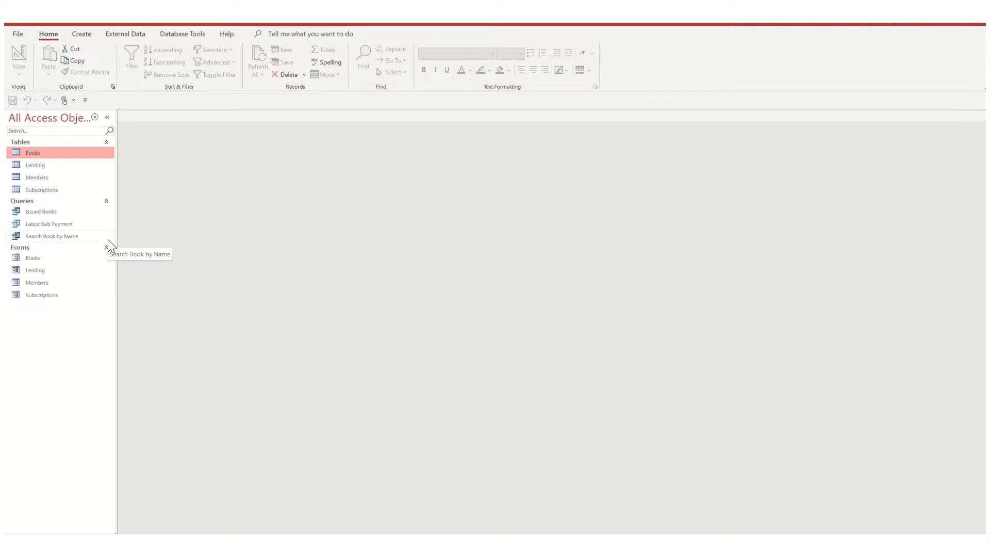
double_click(30, 259)
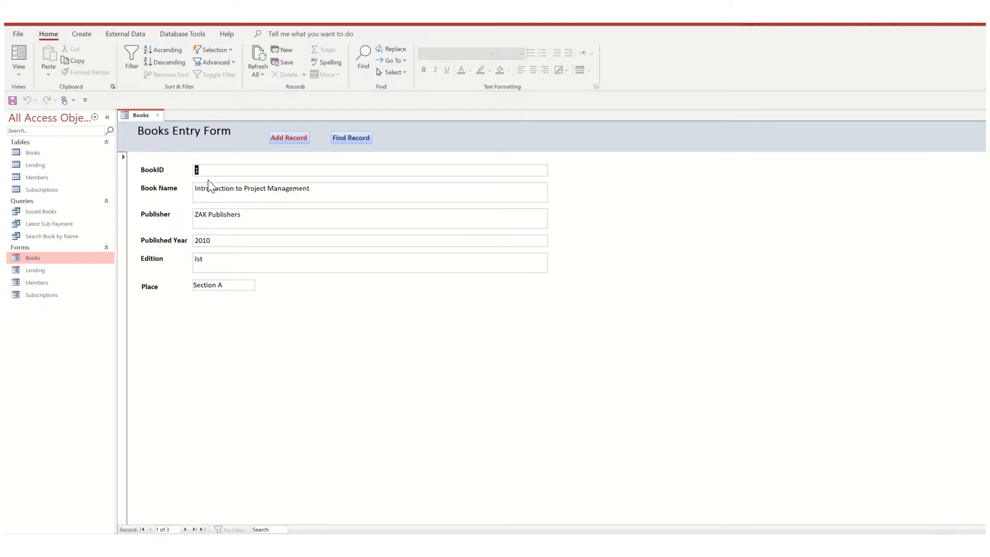
click(230, 169)
click(160, 114)
- Open the Lending form and examine its ID, date, Book Name and Member Name fields
double_click(32, 269)
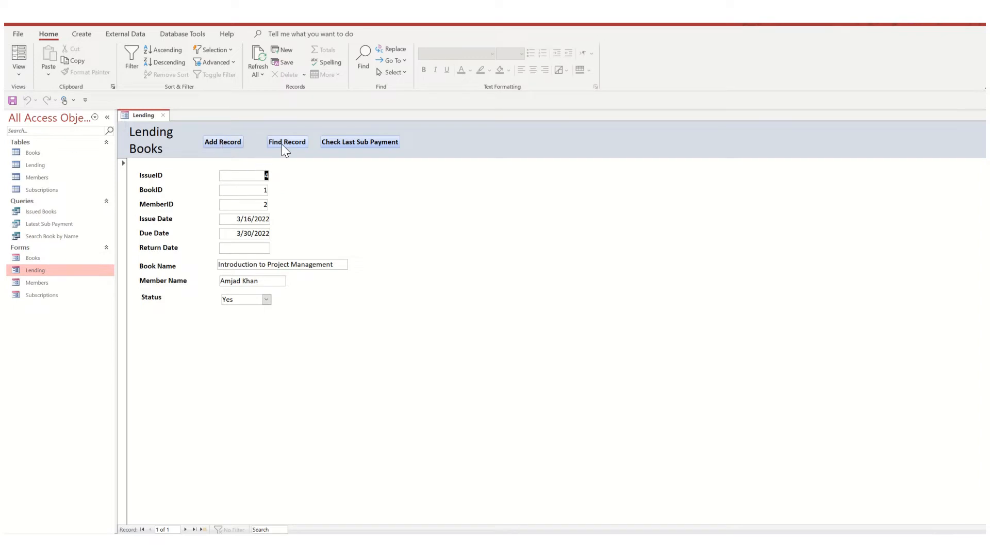
click(243, 175)
click(238, 218)
click(235, 233)
click(227, 245)
click(253, 204)
click(234, 248)
click(234, 266)
click(237, 265)
click(251, 281)
right_click(146, 119)
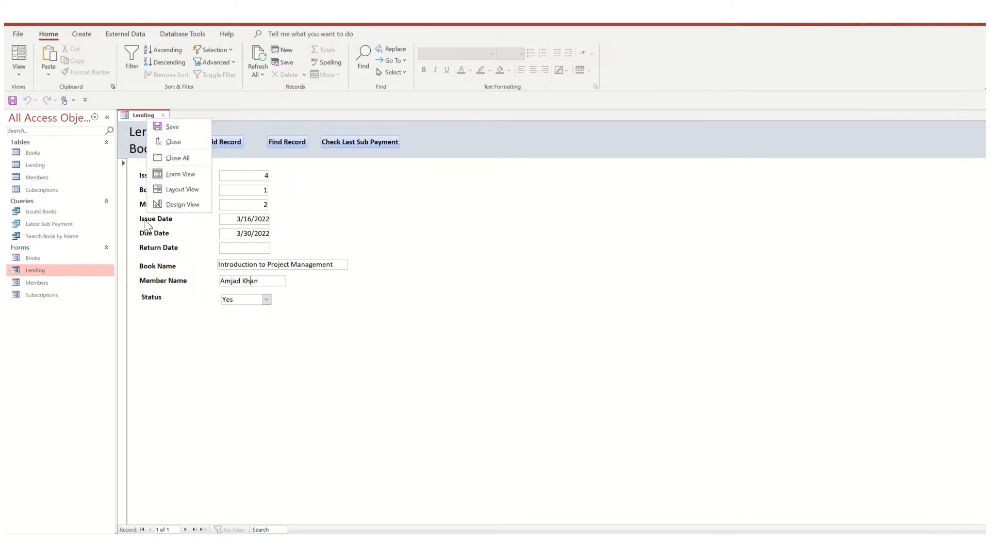
click(305, 360)
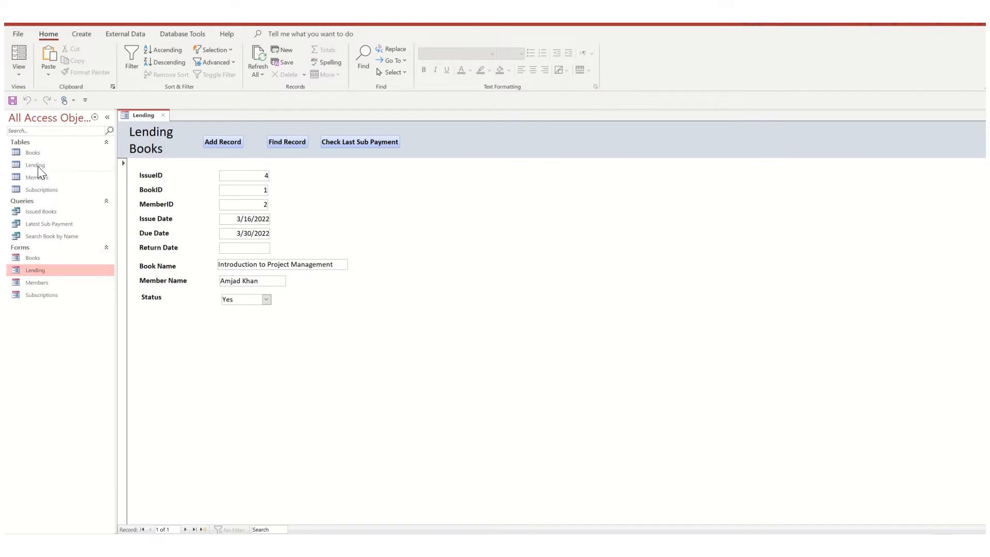
- Open the Lending form in Design View and list the fields available from all tables
click(80, 34)
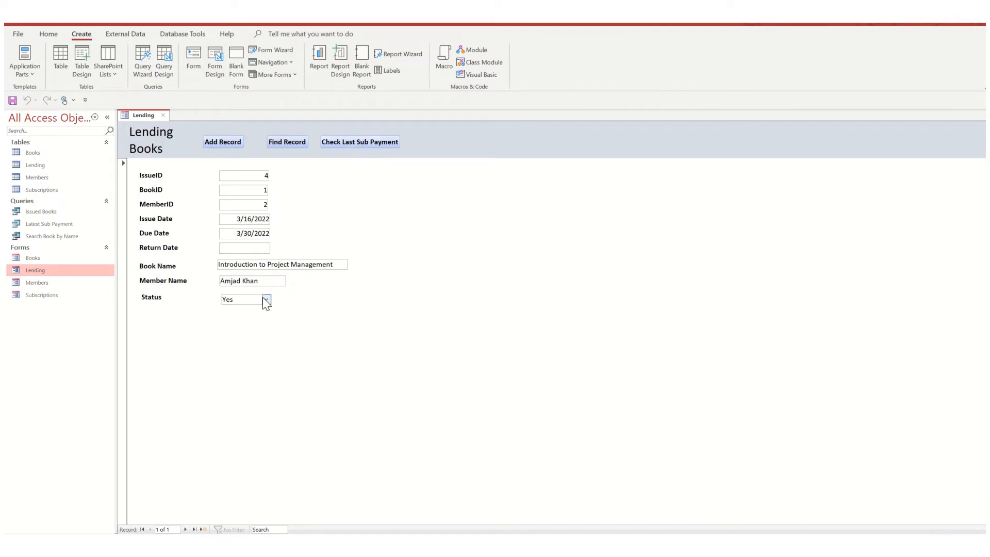
right_click(143, 114)
click(171, 198)
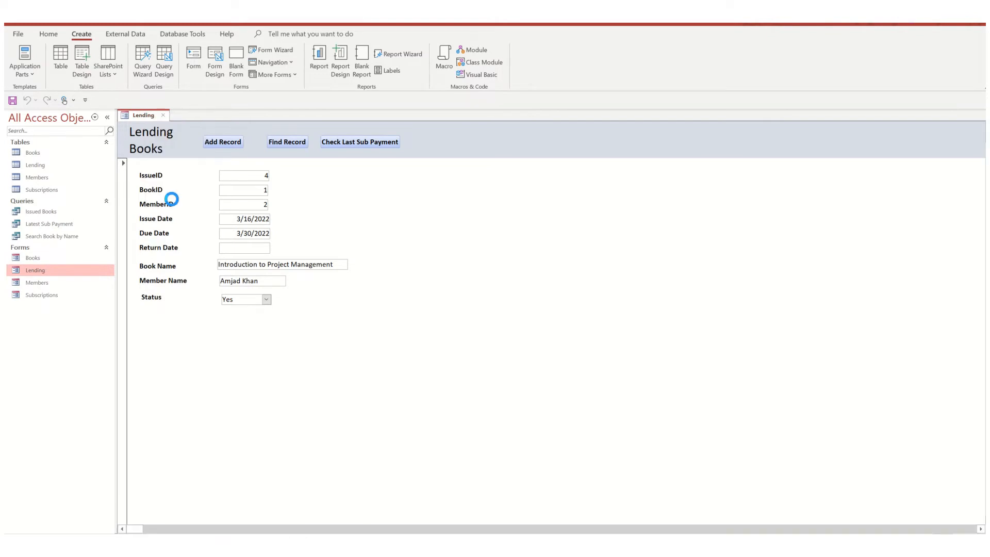
click(345, 267)
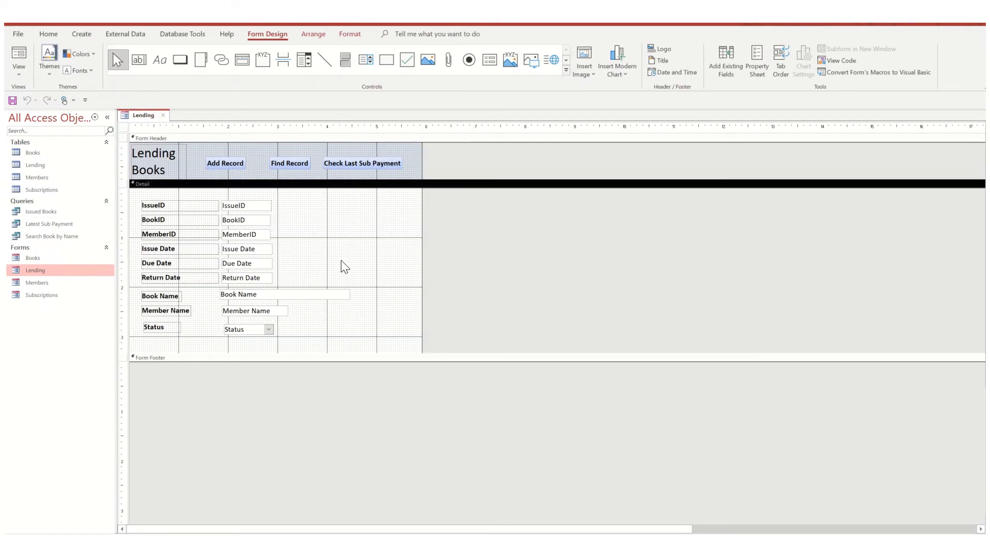
click(727, 63)
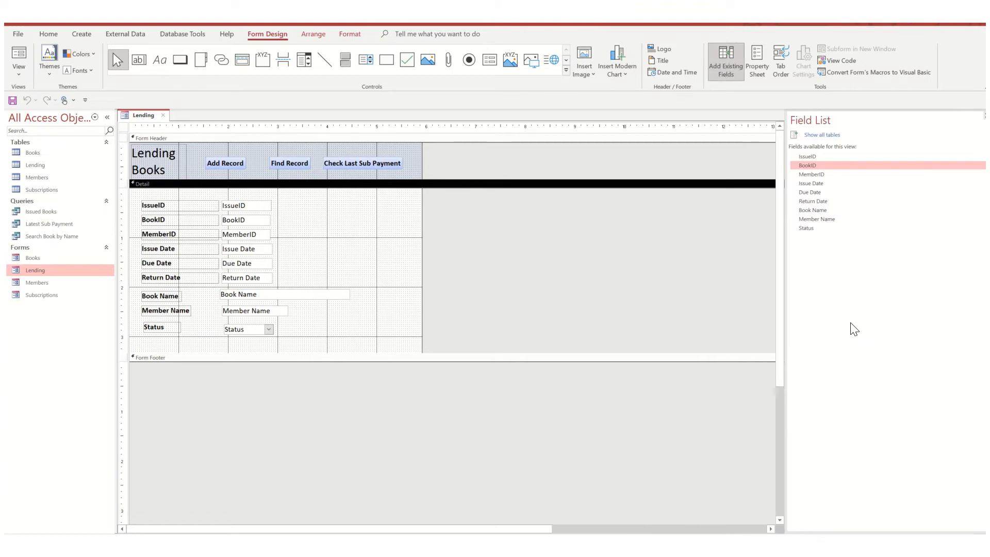
click(816, 136)
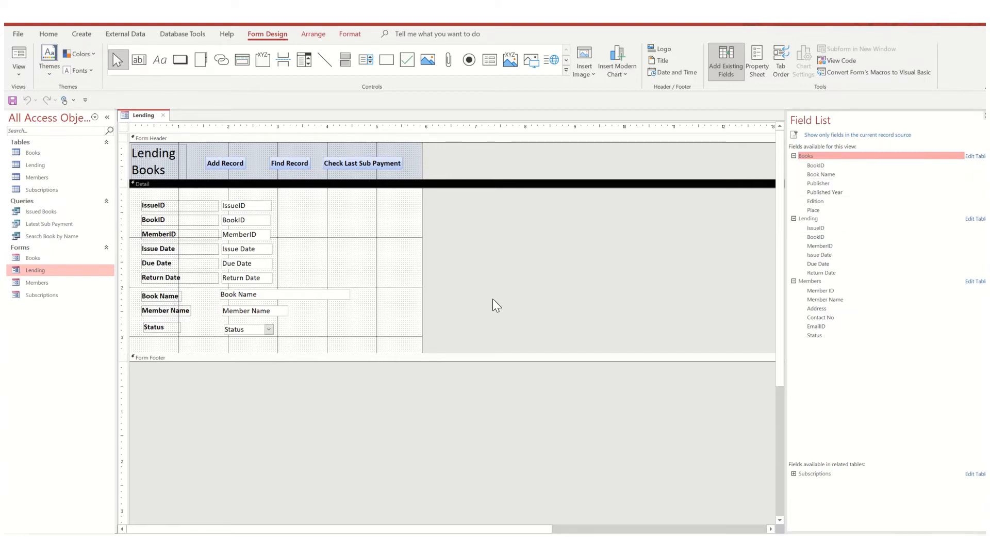
- Draw a small command button in the Lending form's header, above the Add Record and Find Record buttons
click(253, 153)
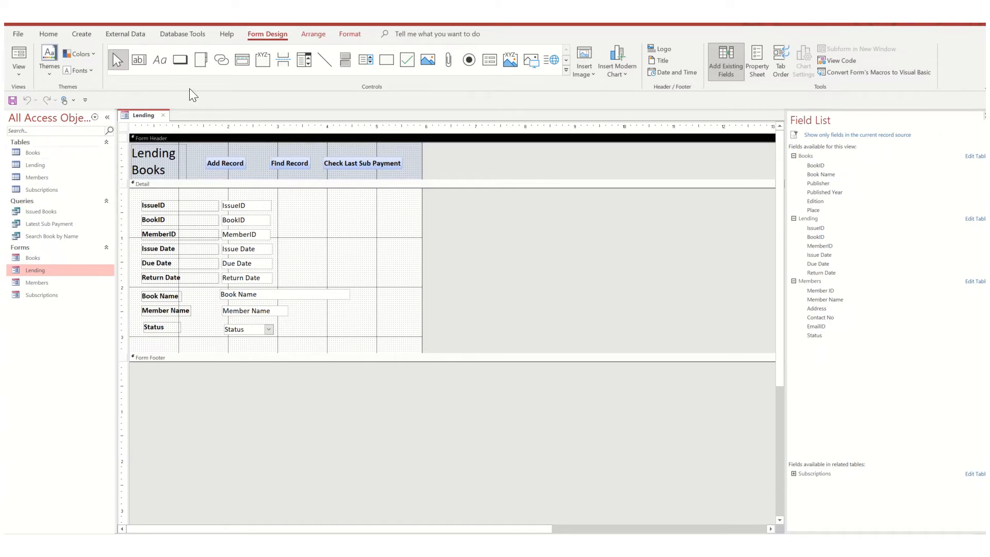
click(180, 60)
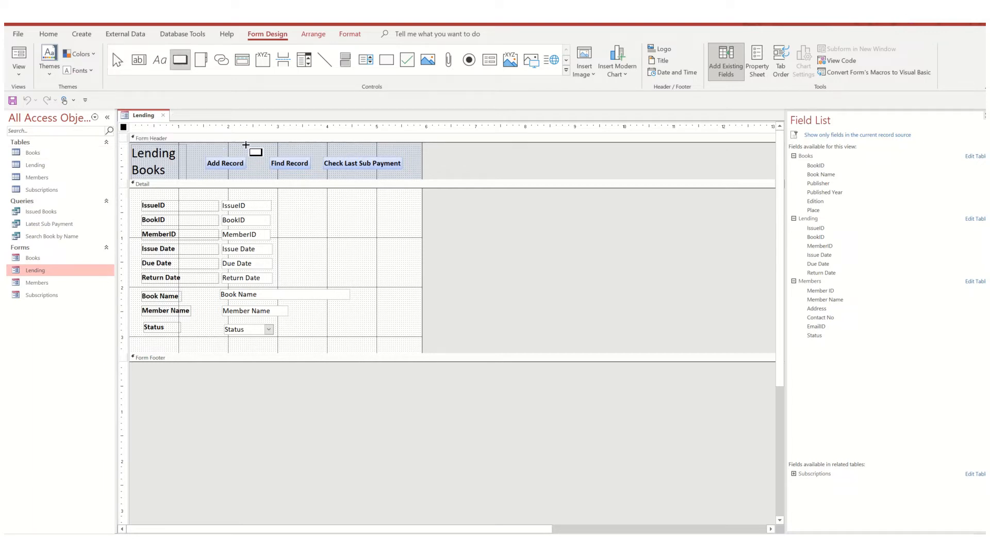
drag(245, 147, 272, 156)
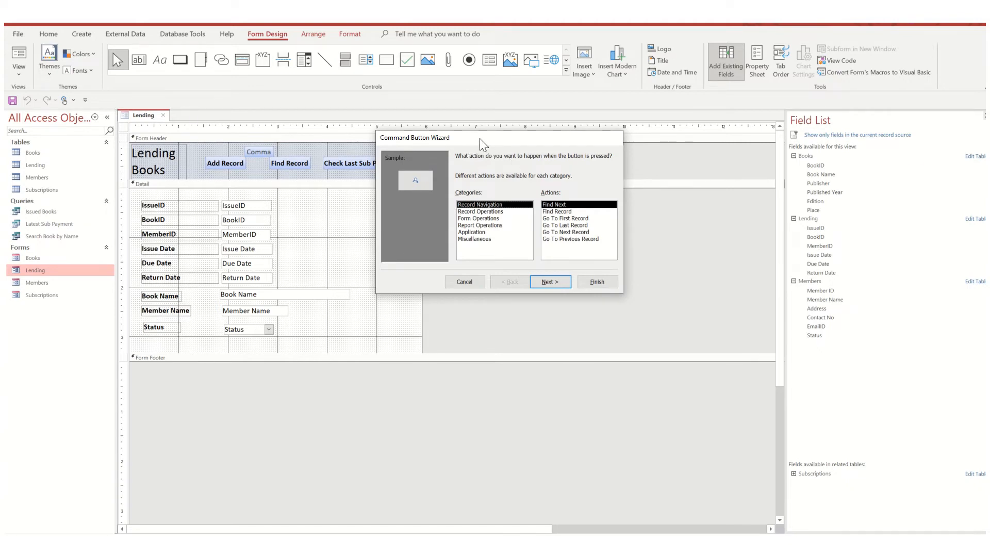
drag(479, 138, 473, 141)
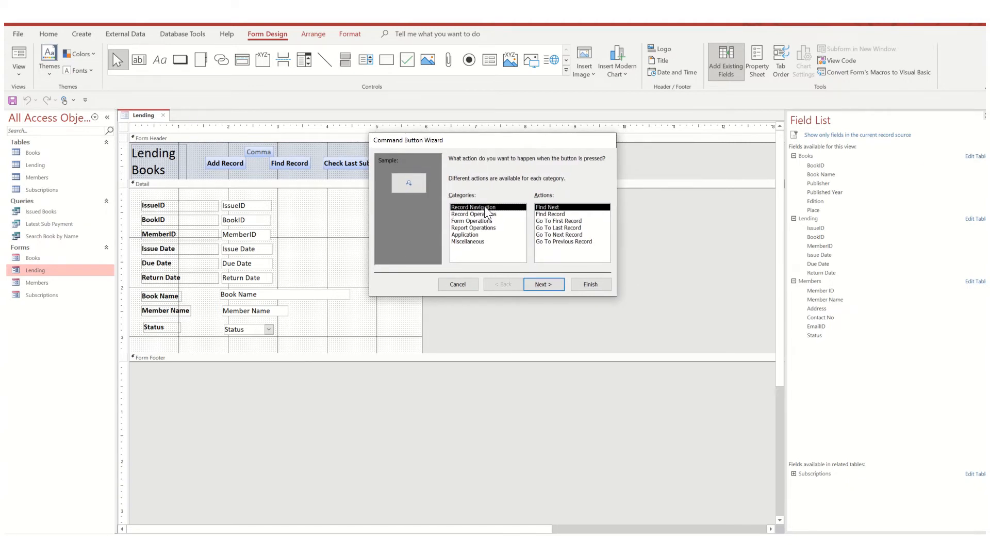
- Review the button actions under Record Navigation, Record Operations, Form Operations and Miscellaneous, and cancel the Command Button Wizard
click(553, 214)
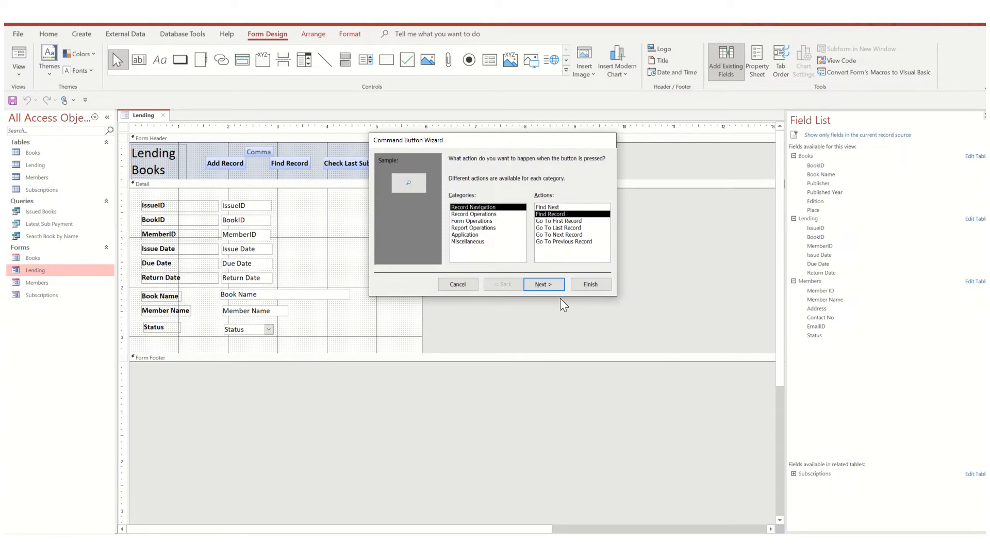
click(487, 214)
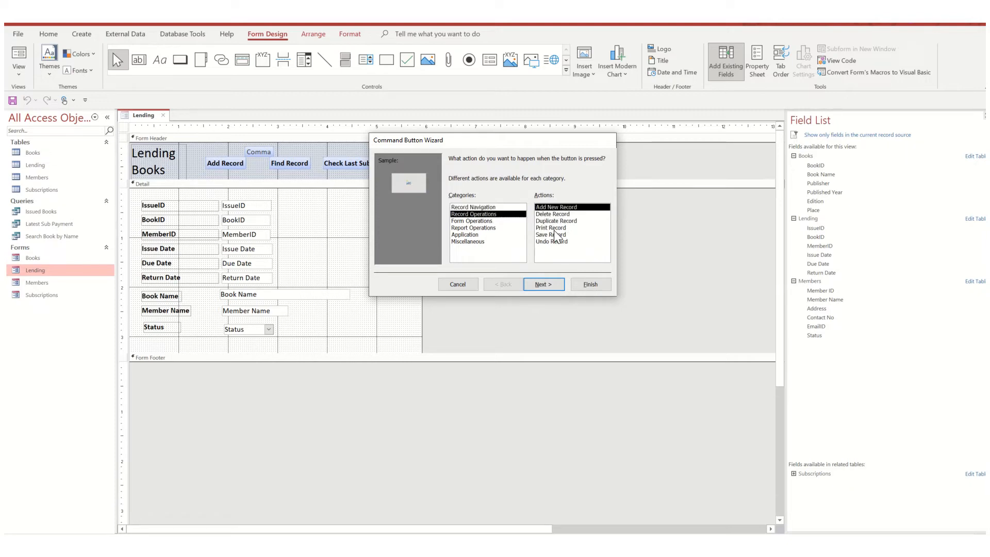
click(482, 221)
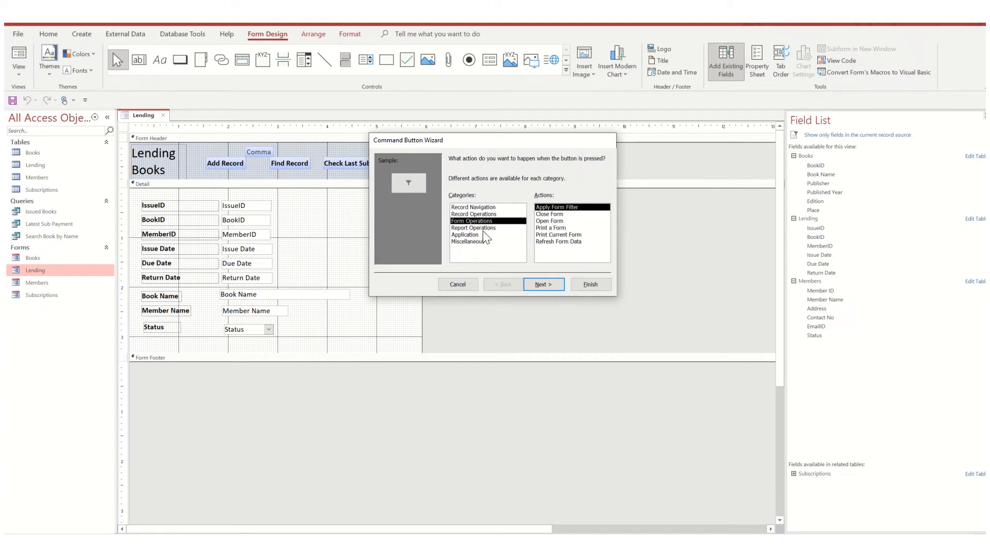
click(471, 241)
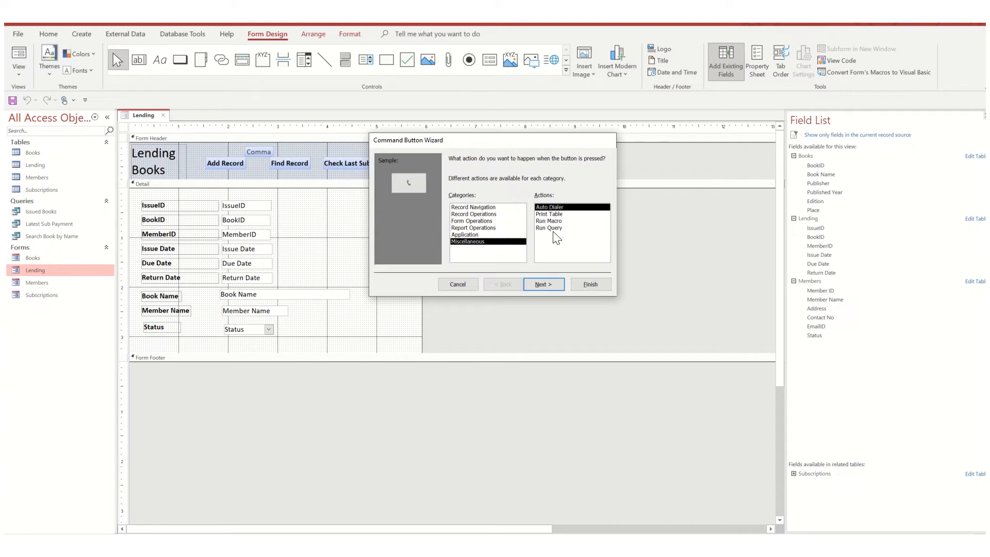
drag(500, 144, 609, 180)
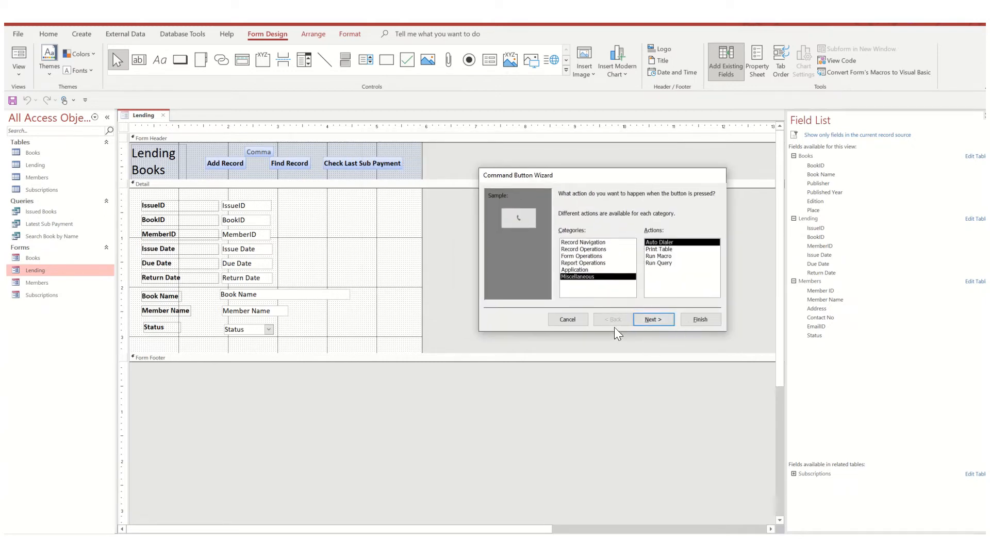
click(568, 320)
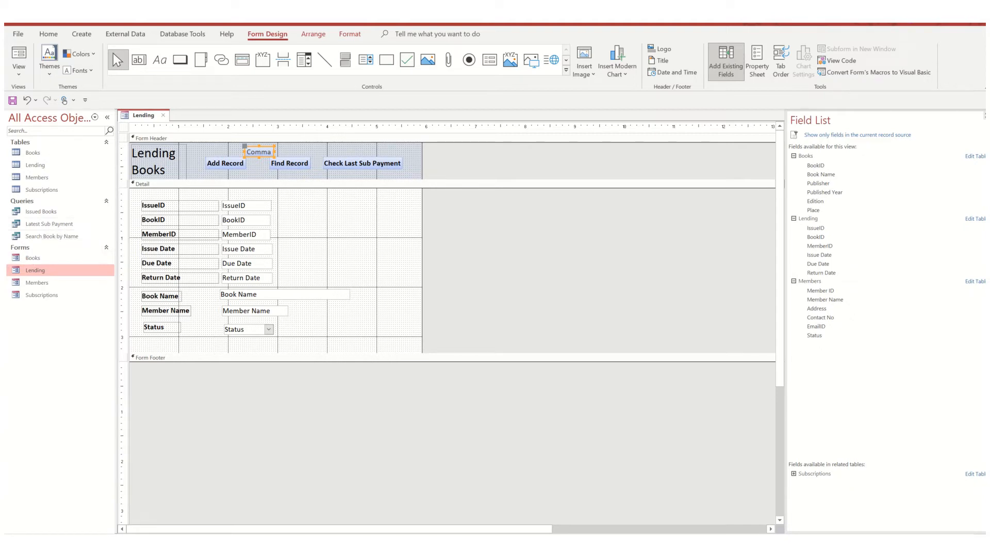
- Switch the Lending form to Form View, run Check Last Sub Payment, close its result, and go to the MemberID field
right_click(144, 119)
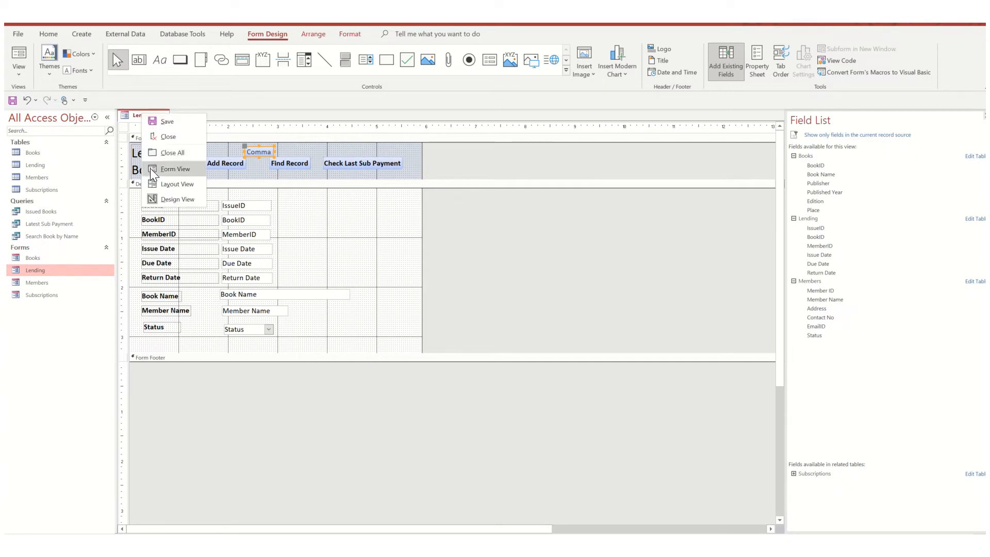
click(175, 170)
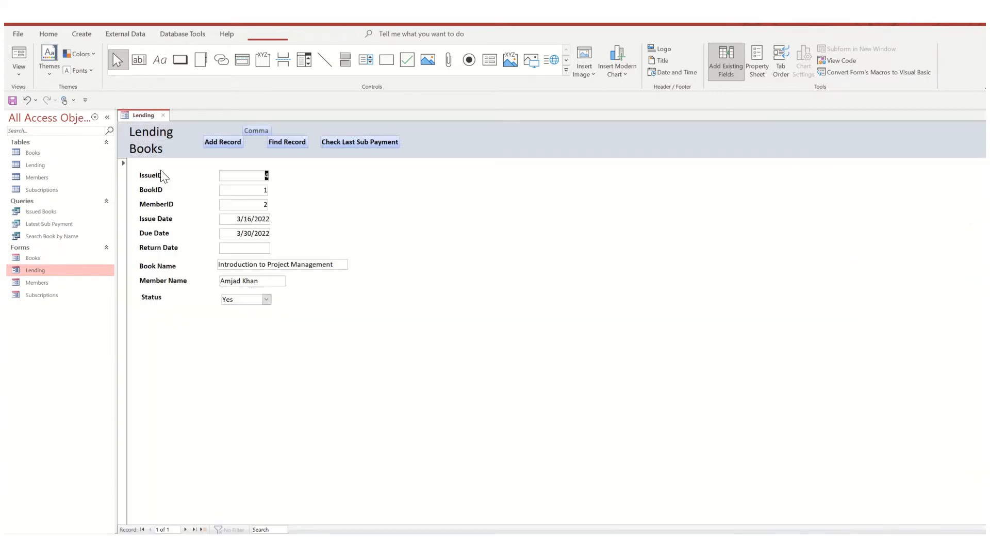
click(345, 143)
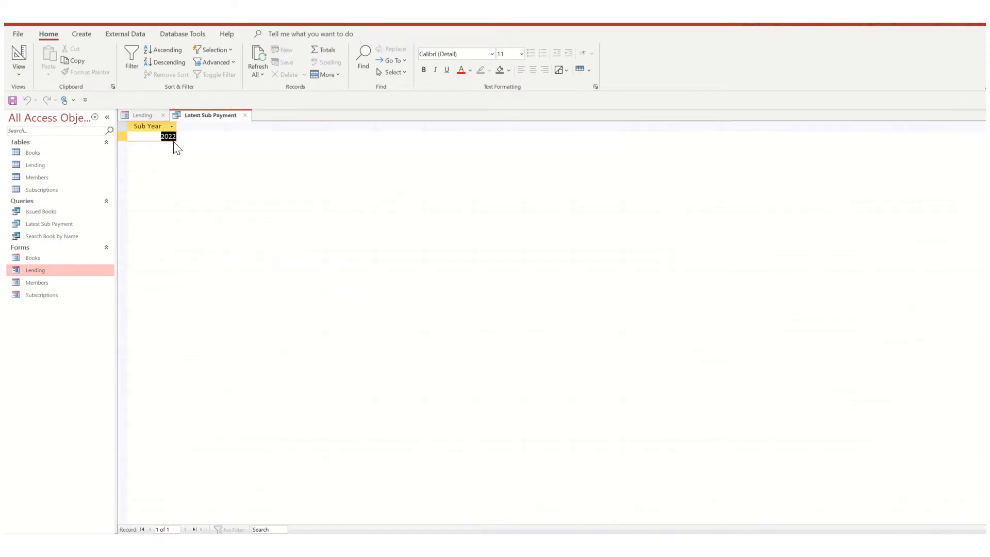
click(138, 135)
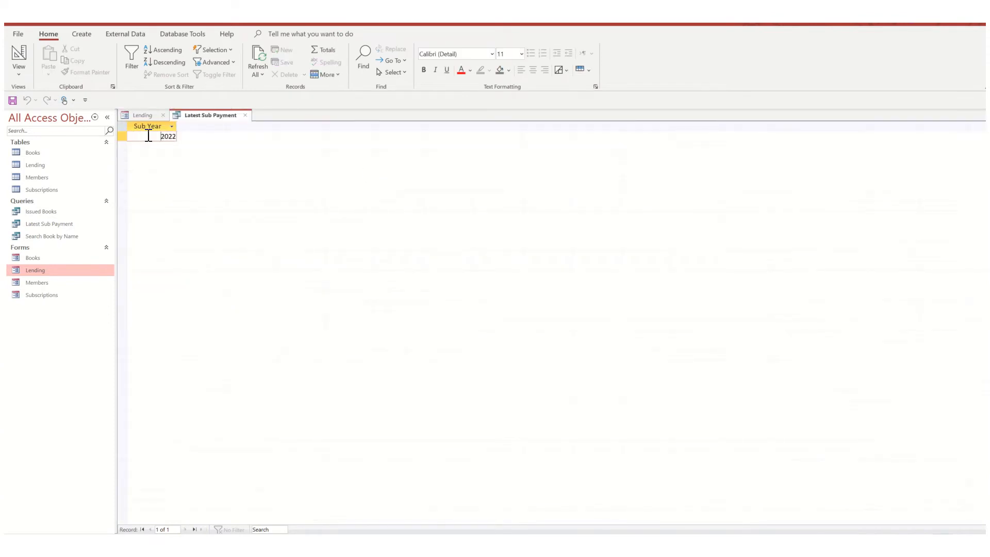
click(246, 115)
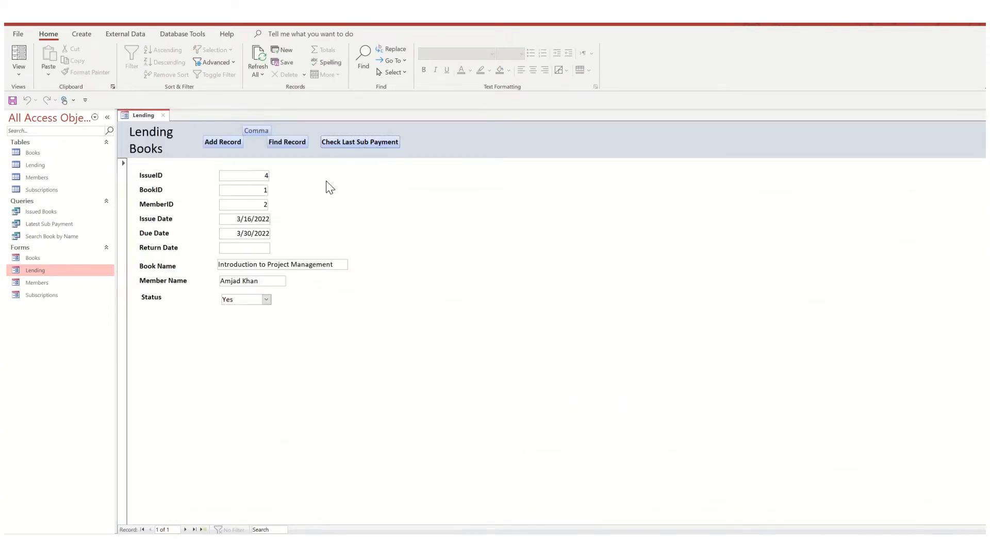
click(243, 204)
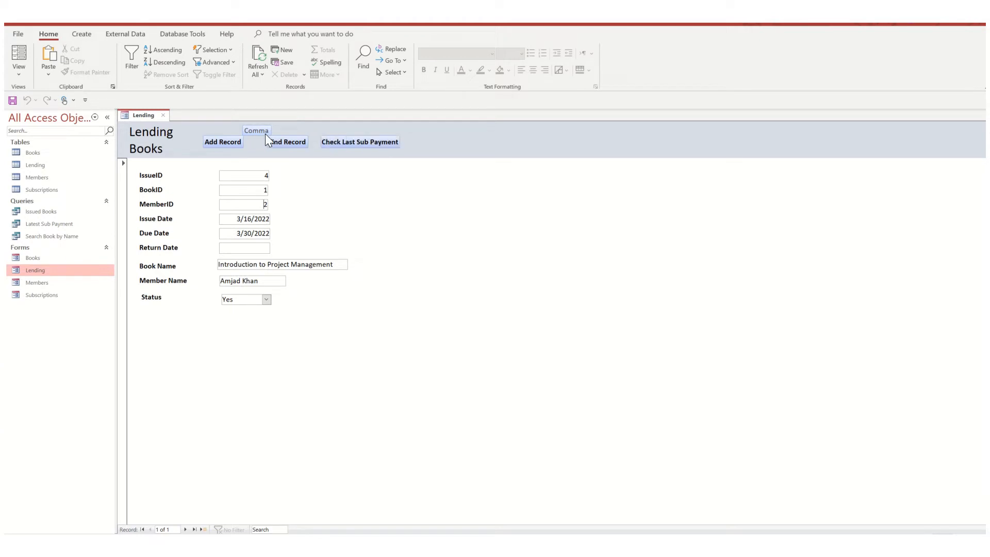
- Delete the extra command button from the Lending form's header in Design View and return to Form View
right_click(451, 150)
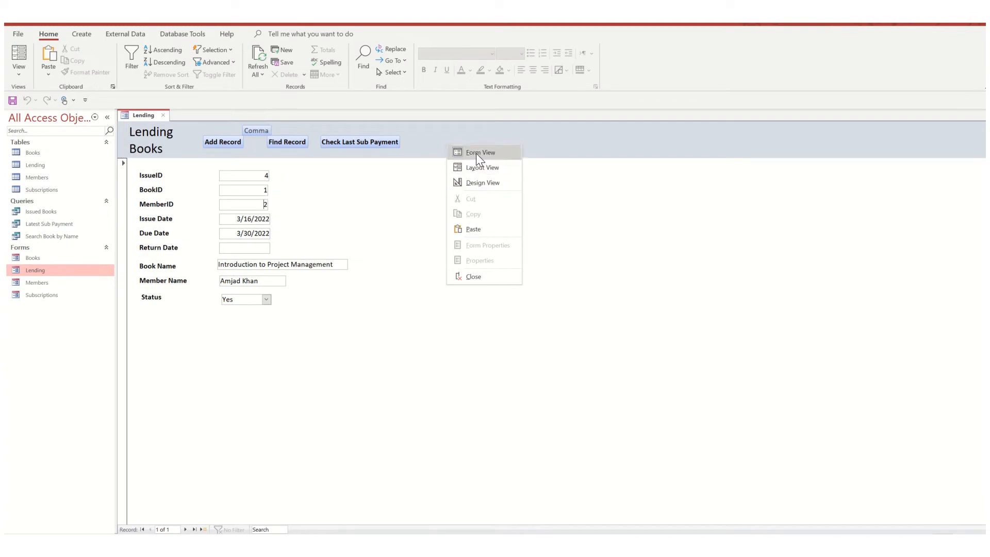
click(478, 181)
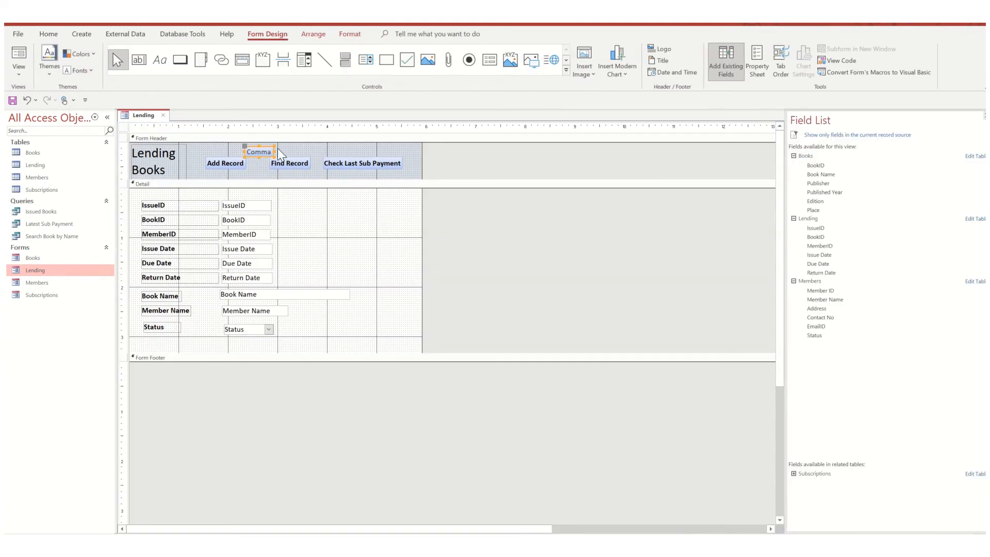
double_click(264, 154)
click(259, 165)
click(261, 153)
right_click(147, 108)
right_click(142, 118)
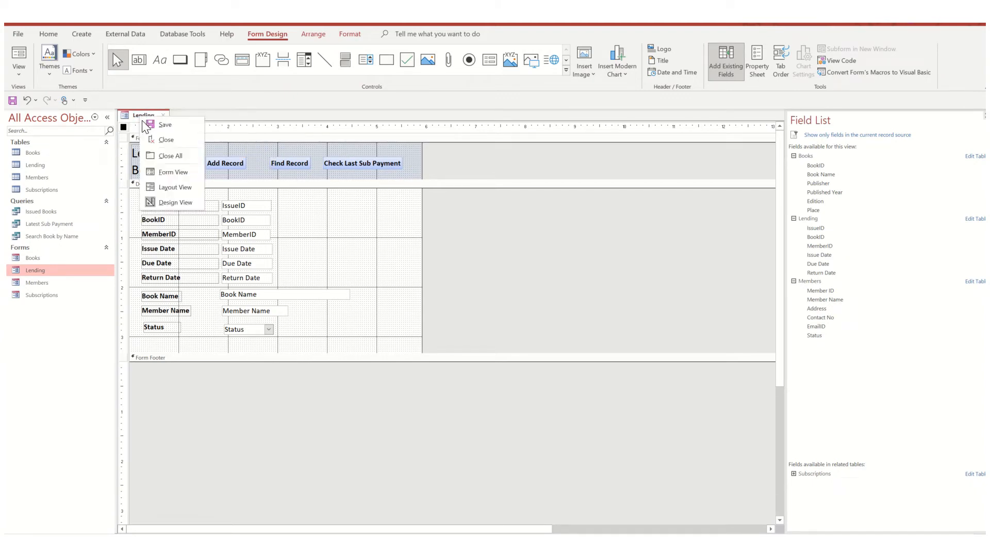
click(156, 174)
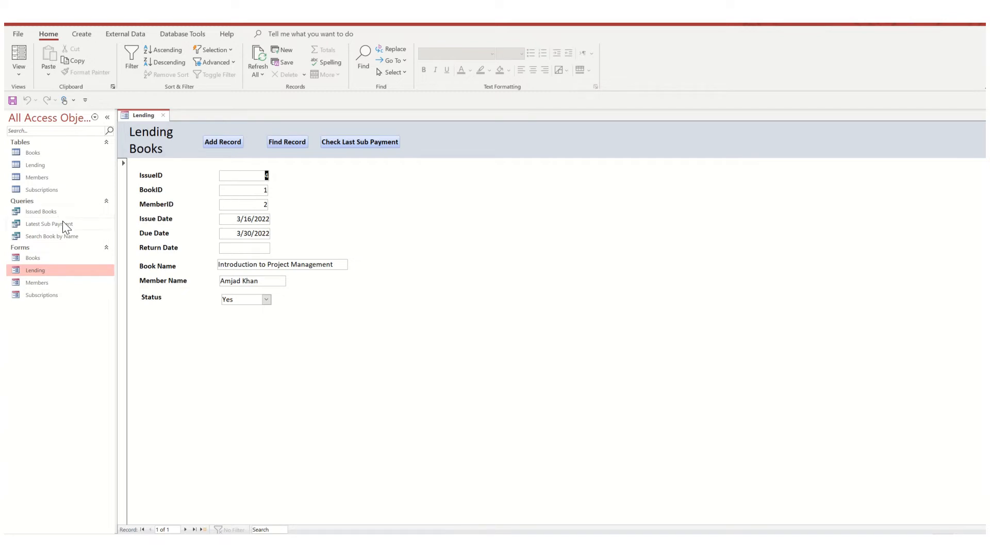
- Close the Lending form without saving its design changes and open the Members form to review its fields
click(163, 115)
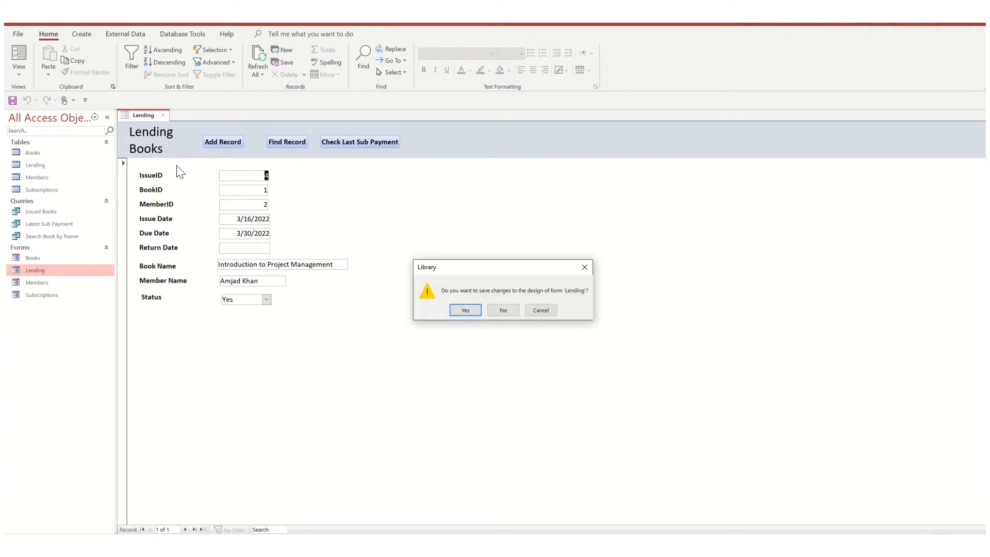
click(497, 311)
click(38, 283)
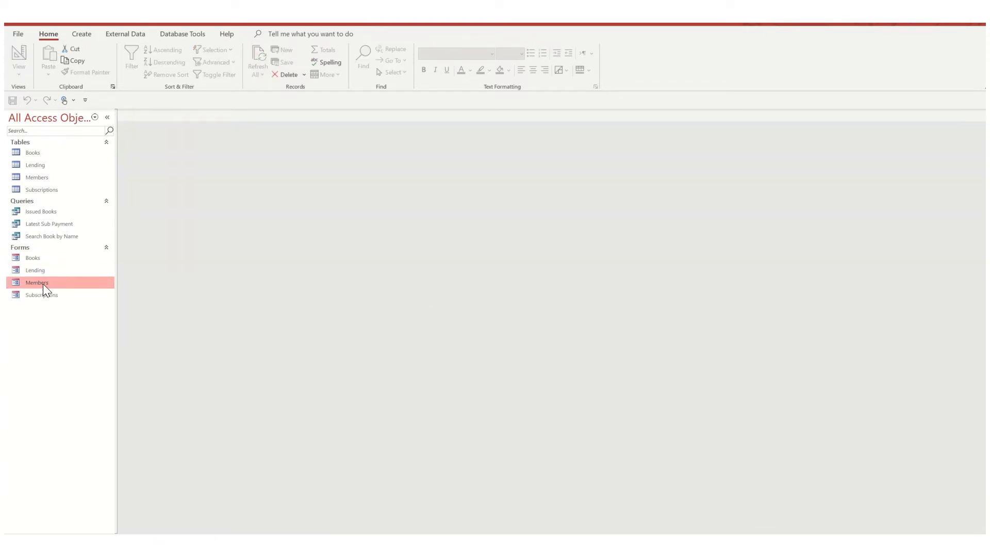
double_click(42, 284)
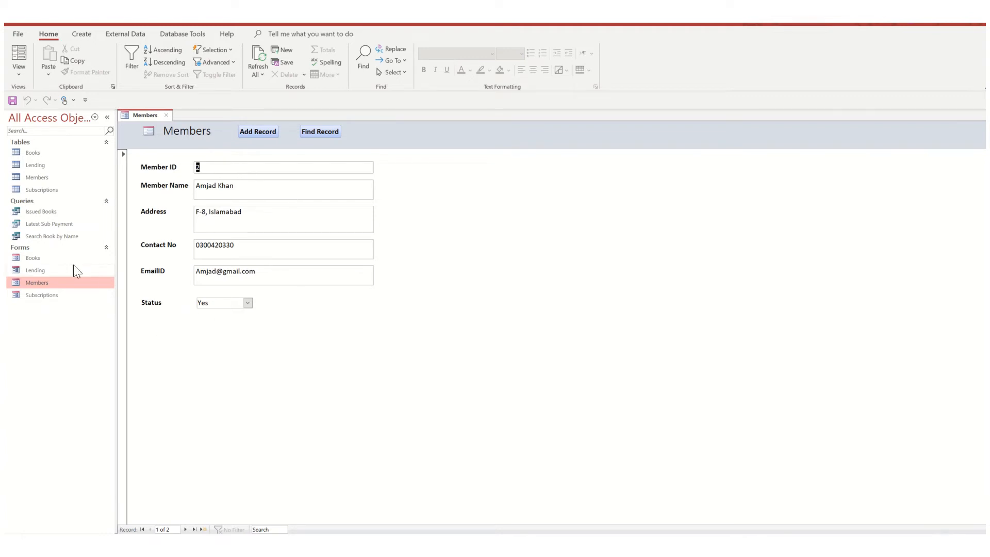
- Open the Subscriptions form, examine its fields and TransactionType options, keeping Yearly Subscription, and close both the Subscriptions and Members forms
double_click(45, 295)
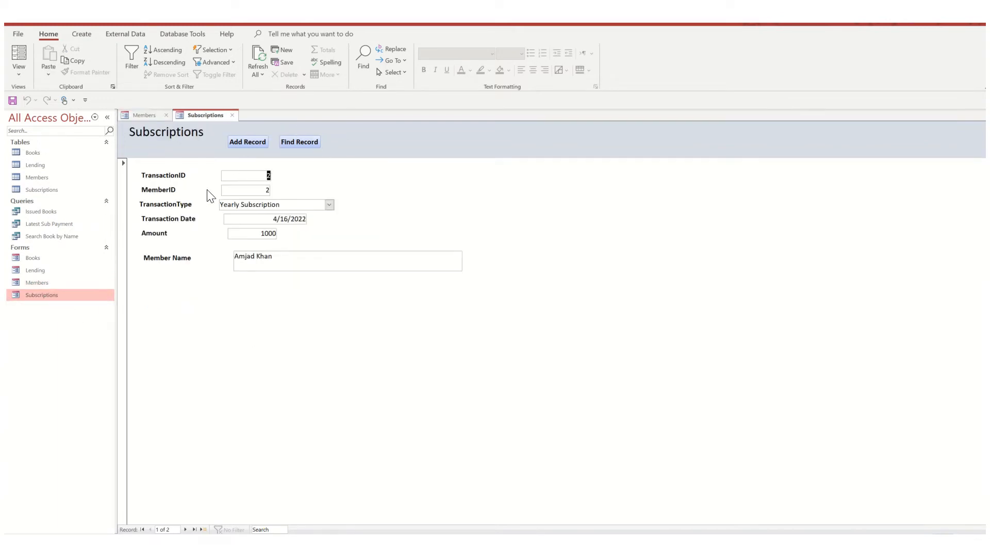
click(244, 189)
click(276, 259)
click(330, 205)
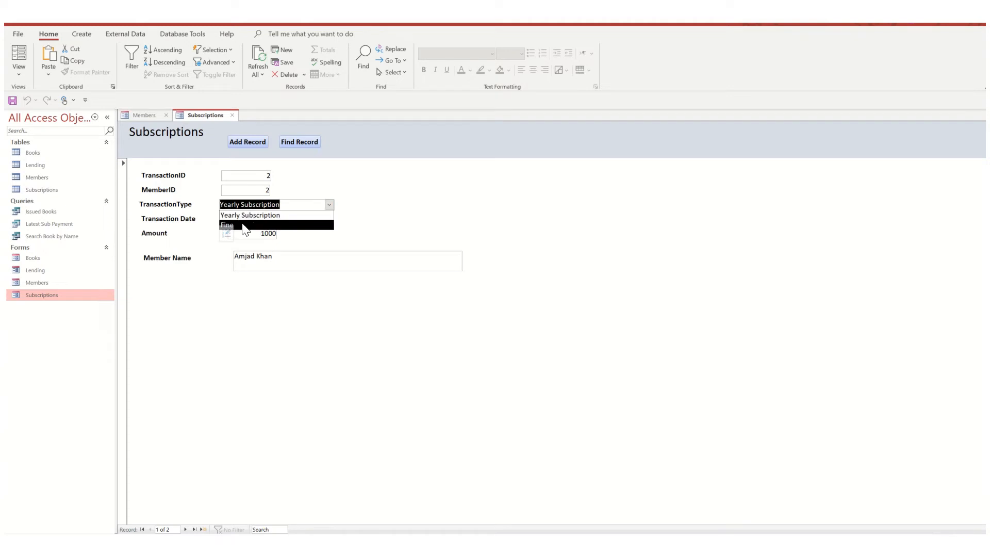
click(263, 215)
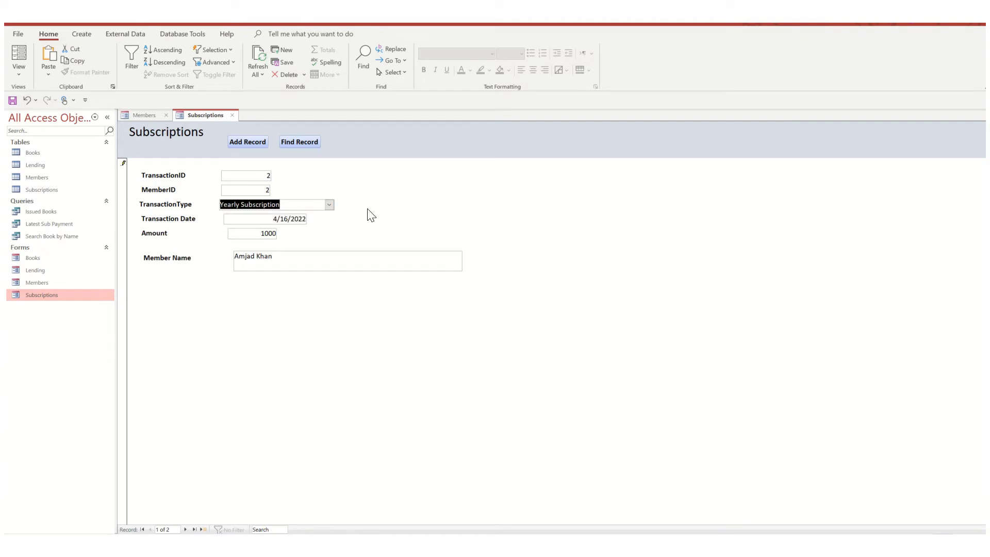
click(256, 216)
click(252, 233)
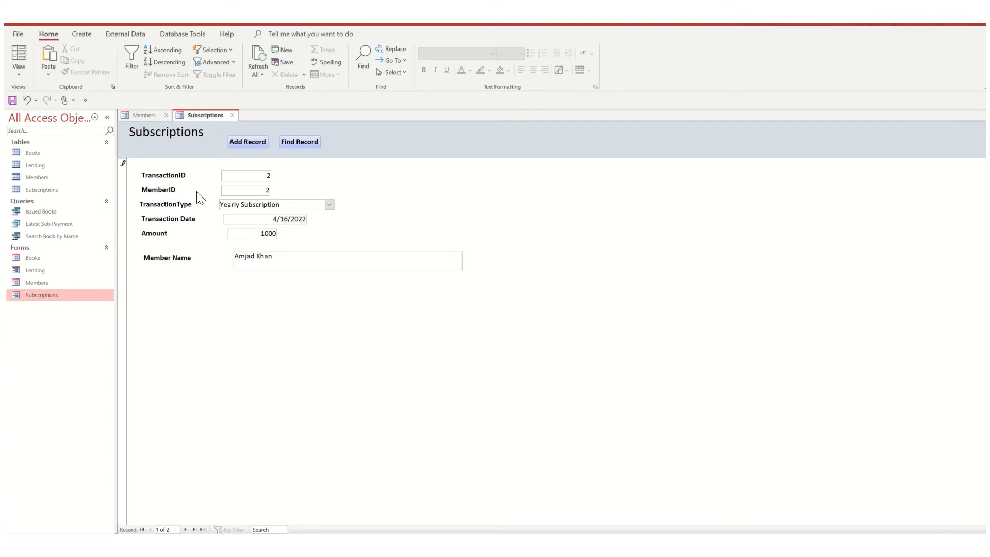
click(231, 115)
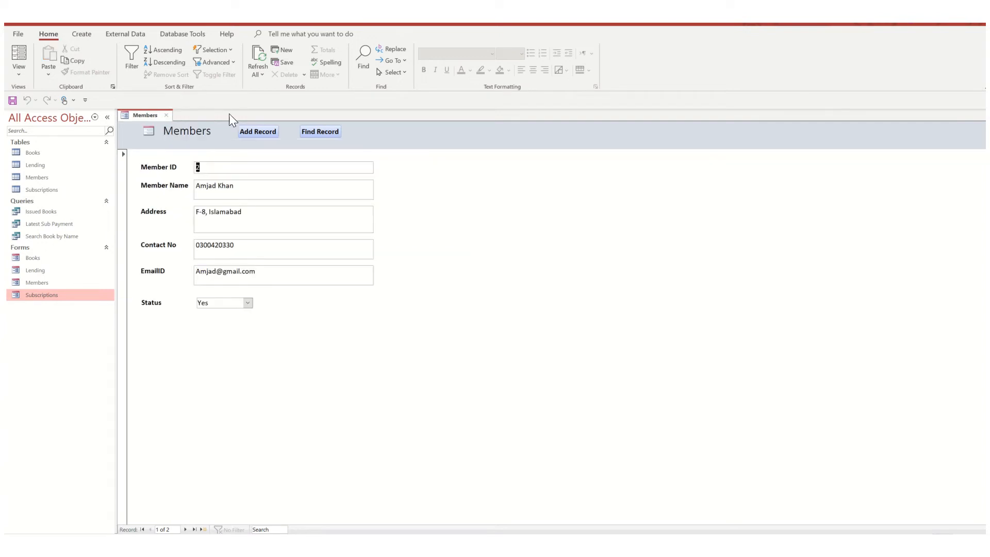
click(166, 115)
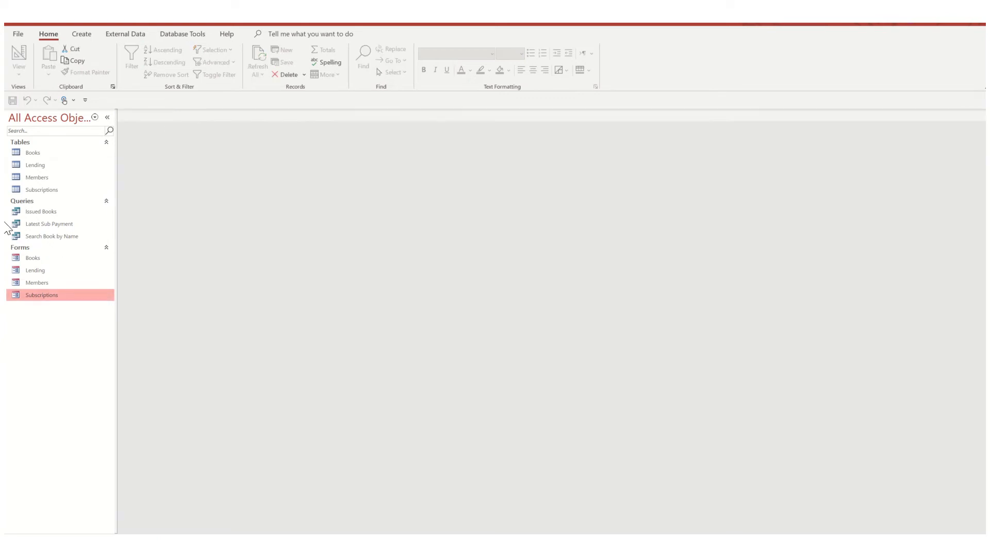
- Run the Issued Books query to view the issued books and their overdue days
click(37, 213)
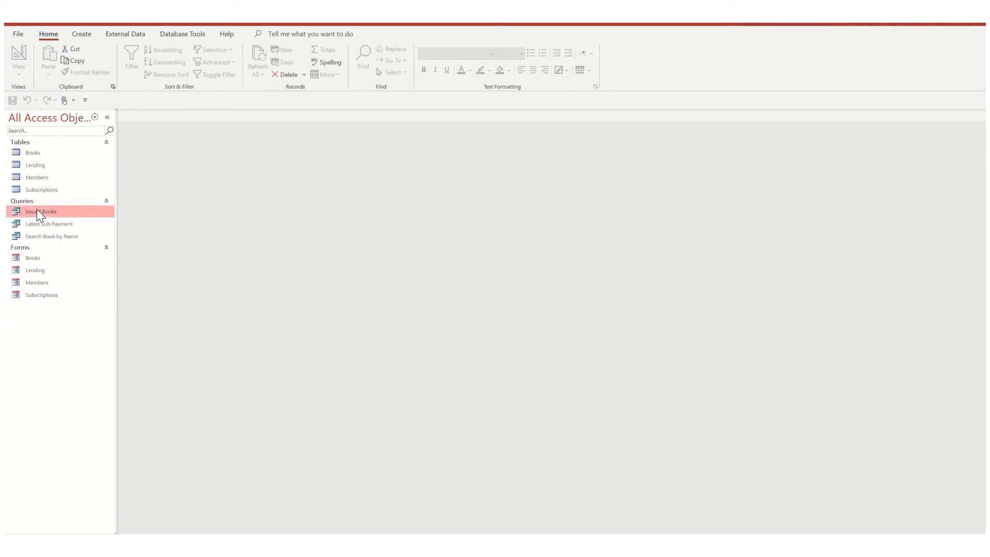
double_click(38, 211)
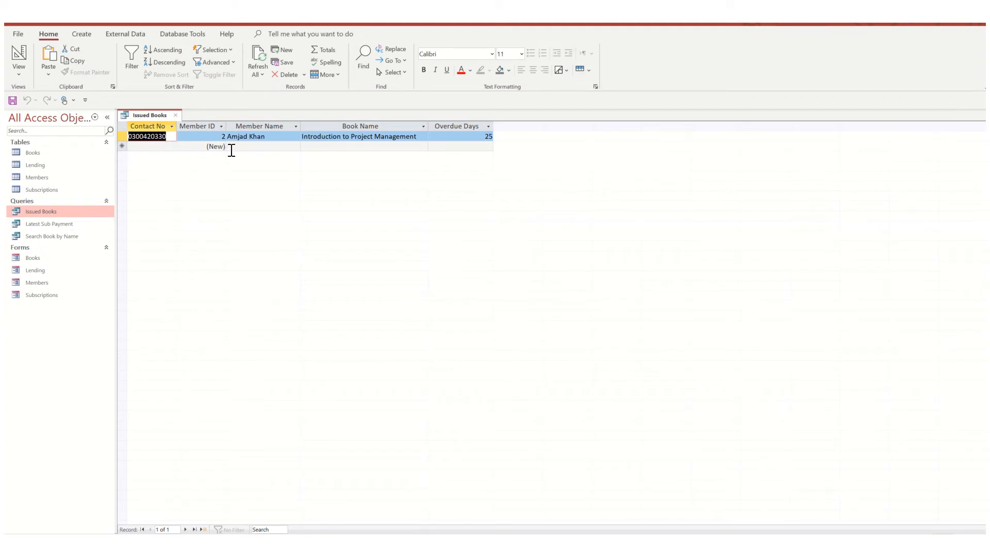
- Review the Member ID, Book Name and Overdue Days values in the Issued Books query results
click(215, 136)
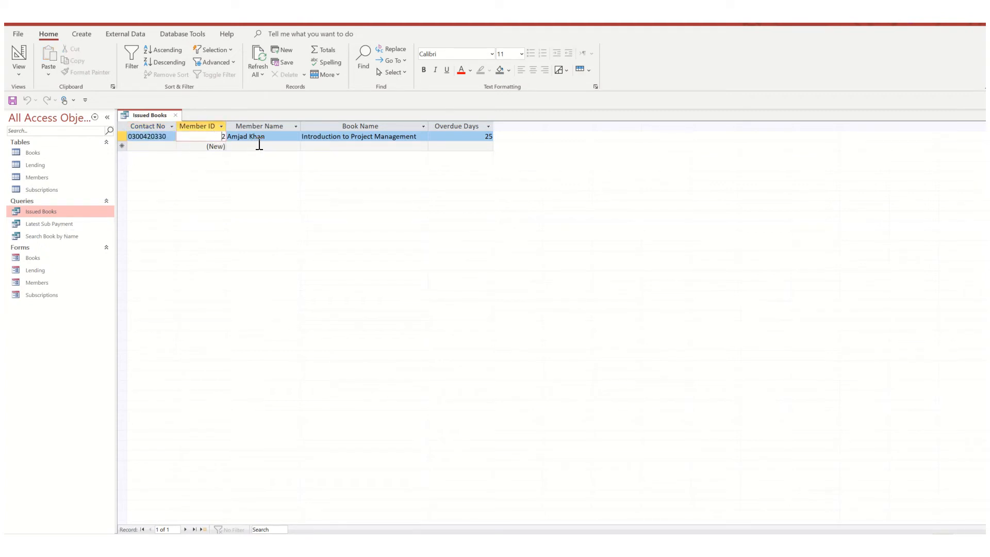
click(342, 137)
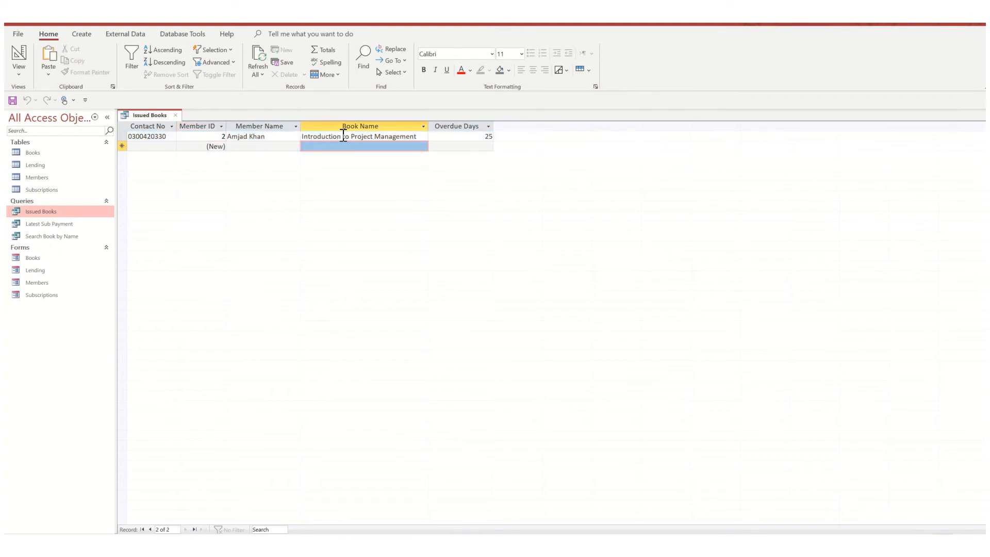
click(453, 140)
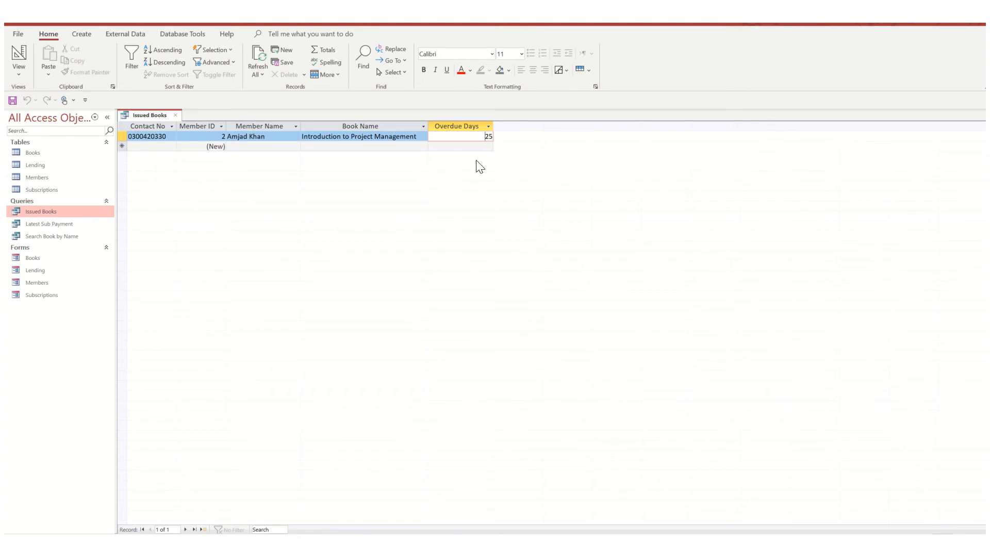
click(445, 145)
- Switch the Issued Books query to Design View and examine its source tables, field columns and the Return Date criterion
right_click(150, 116)
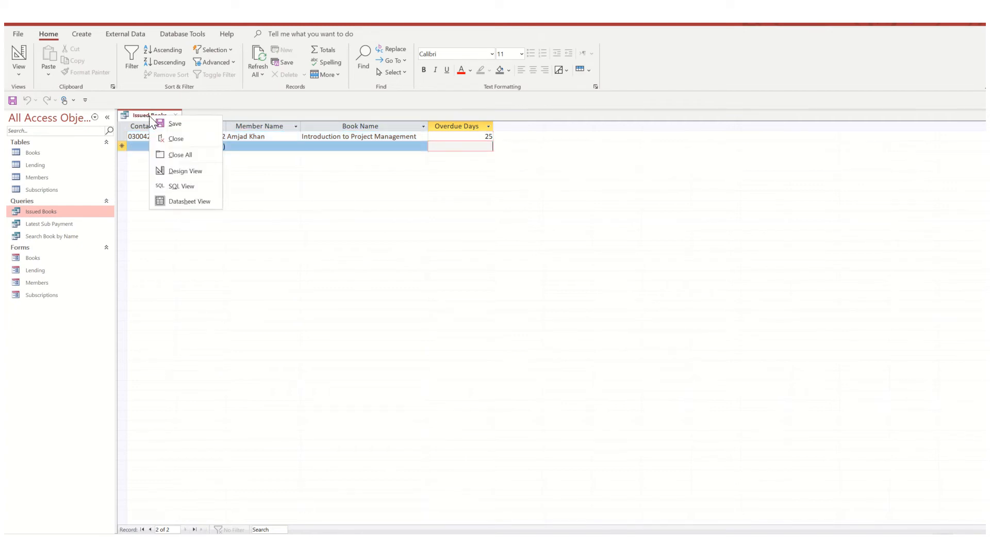
click(184, 172)
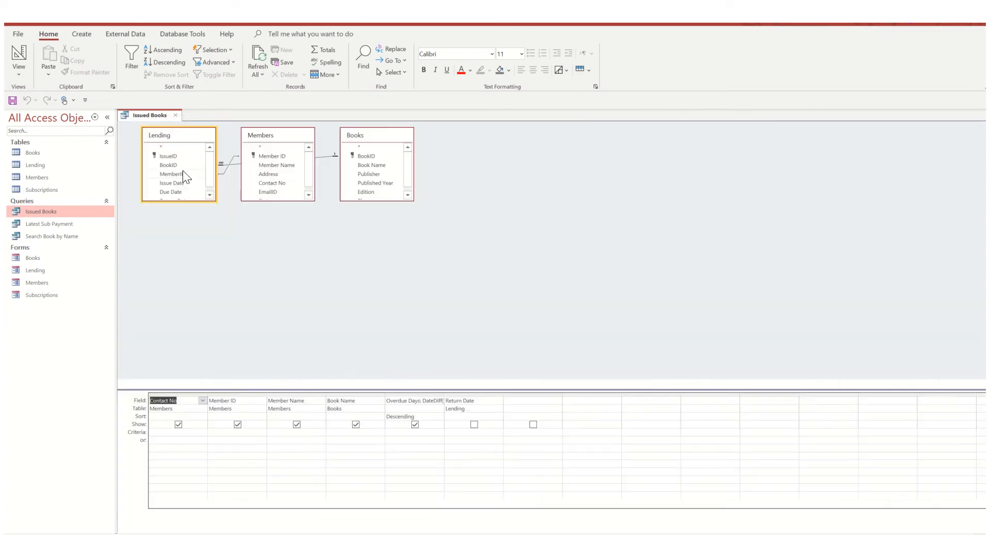
click(246, 270)
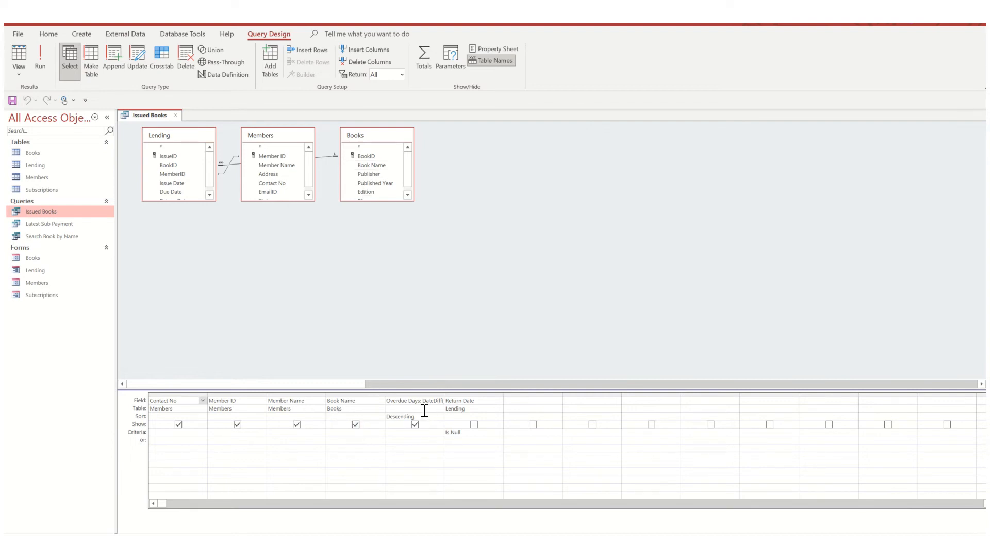
mouse_move(579, 24)
scroll(212, 165, down, 1)
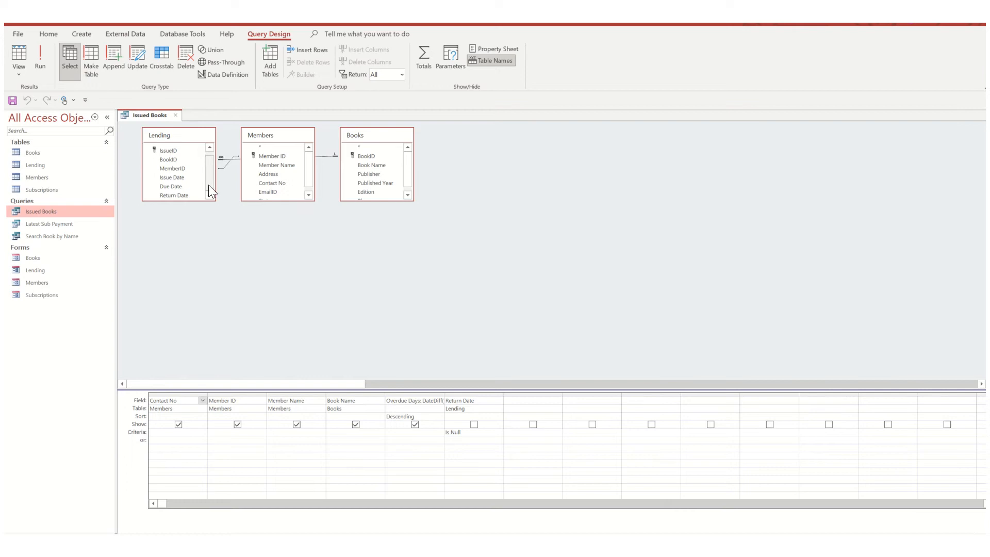
click(470, 435)
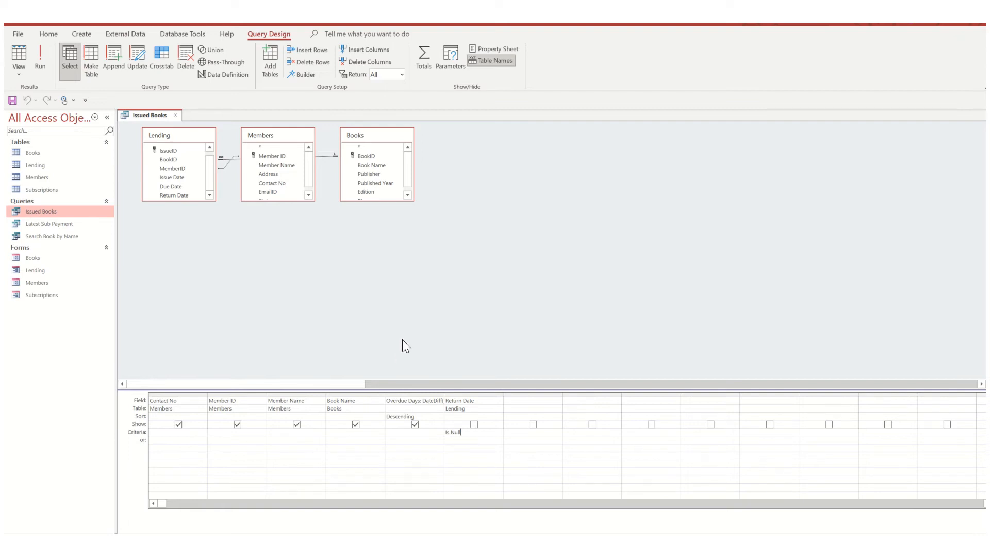
- Examine the Overdue Days expression of the Issued Books query in the Expression Builder, then close the query without saving
click(402, 401)
right_click(392, 401)
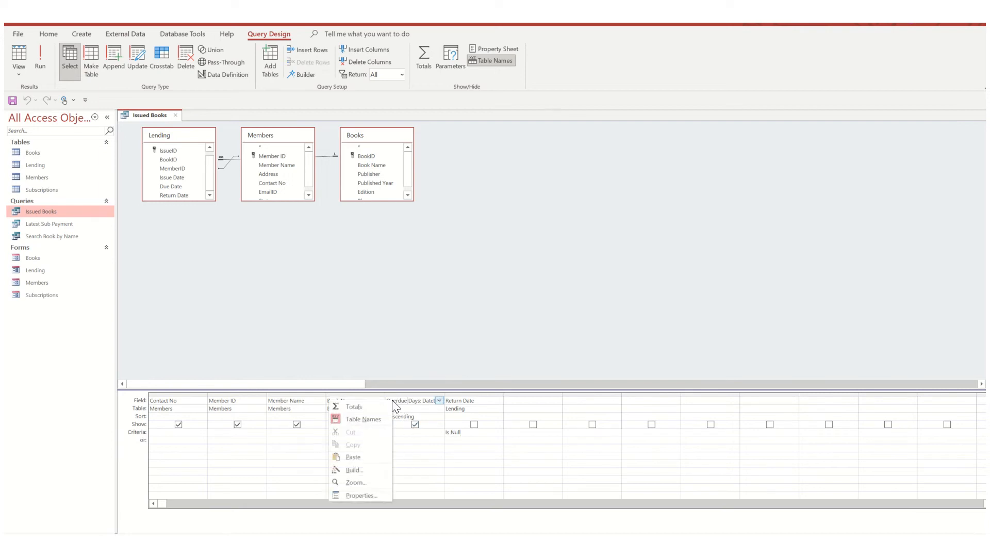
click(418, 457)
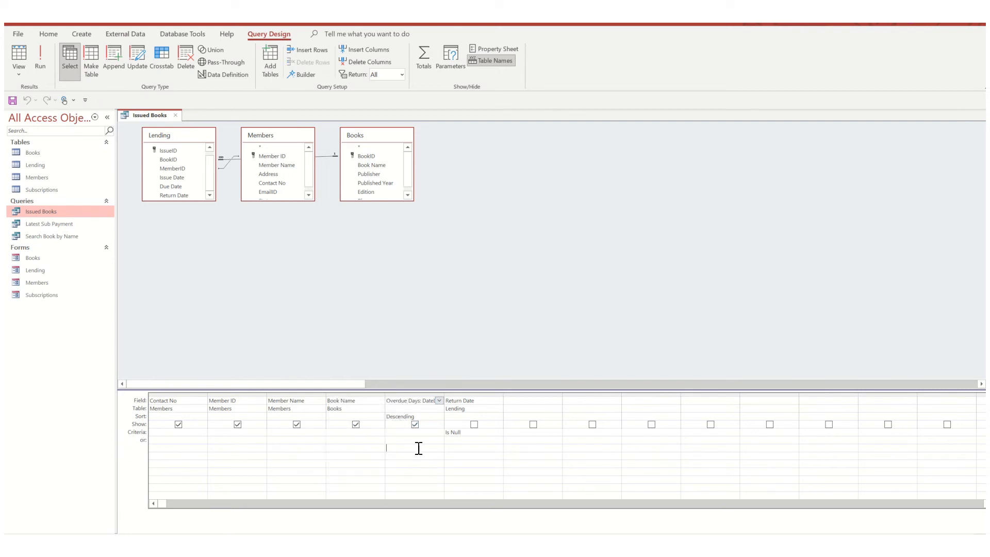
click(427, 416)
click(404, 440)
right_click(397, 404)
click(361, 472)
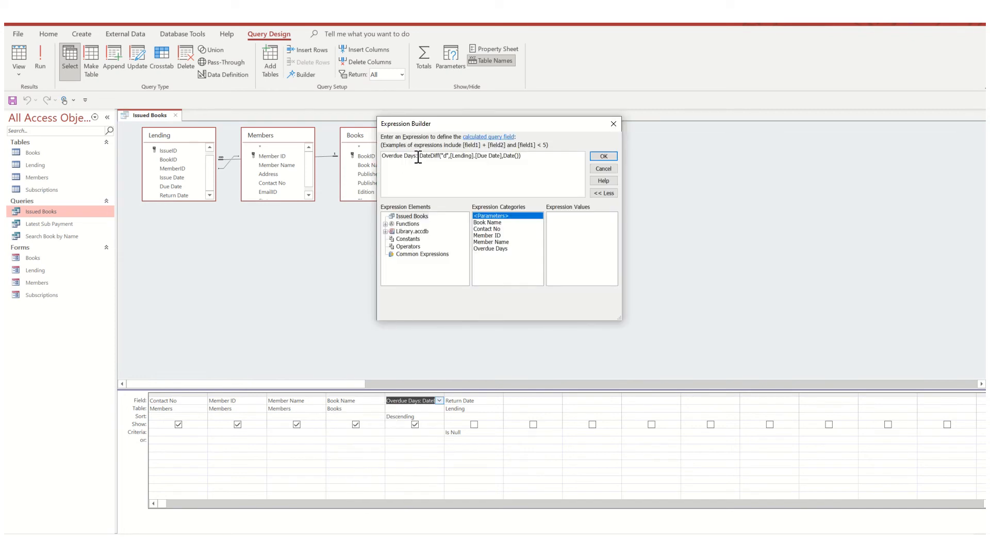
click(411, 175)
click(613, 124)
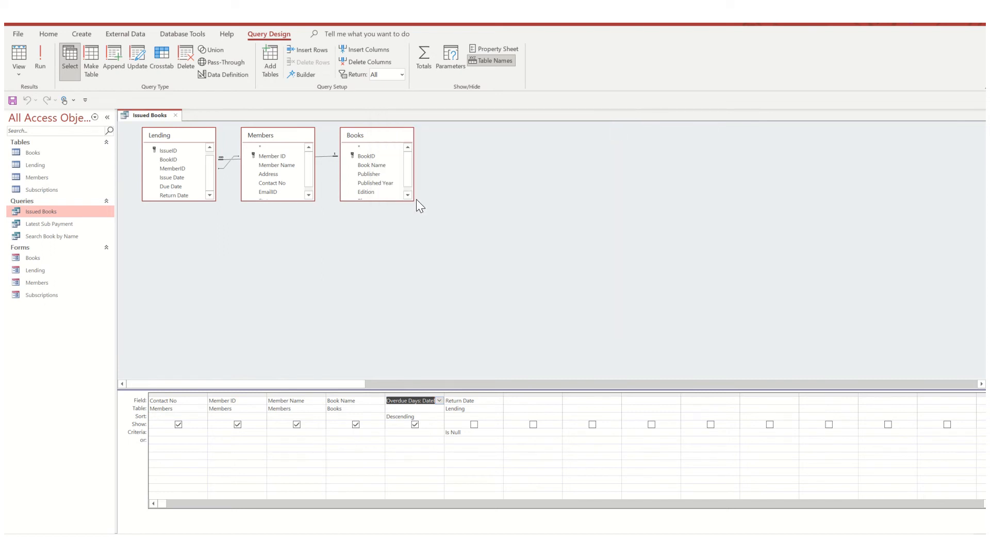
click(176, 115)
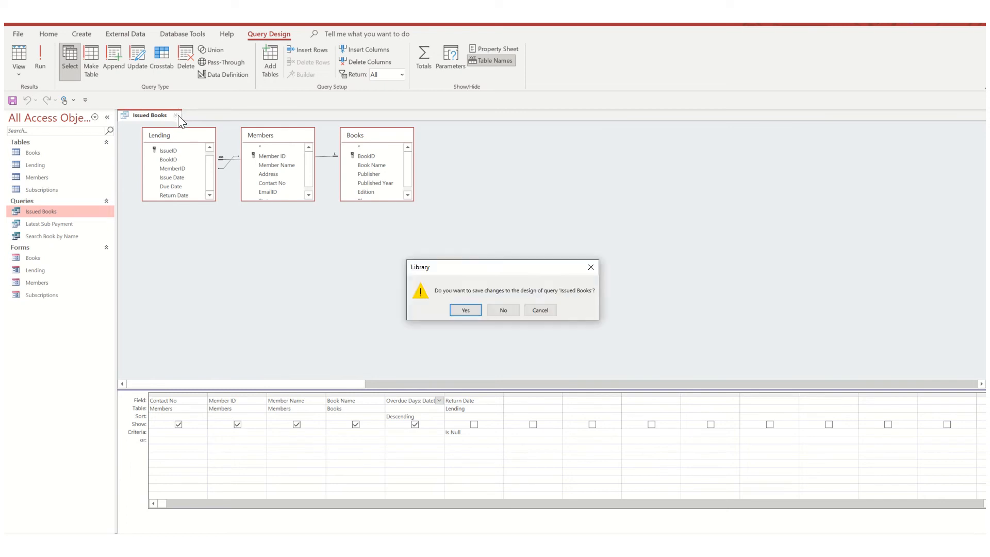
click(504, 310)
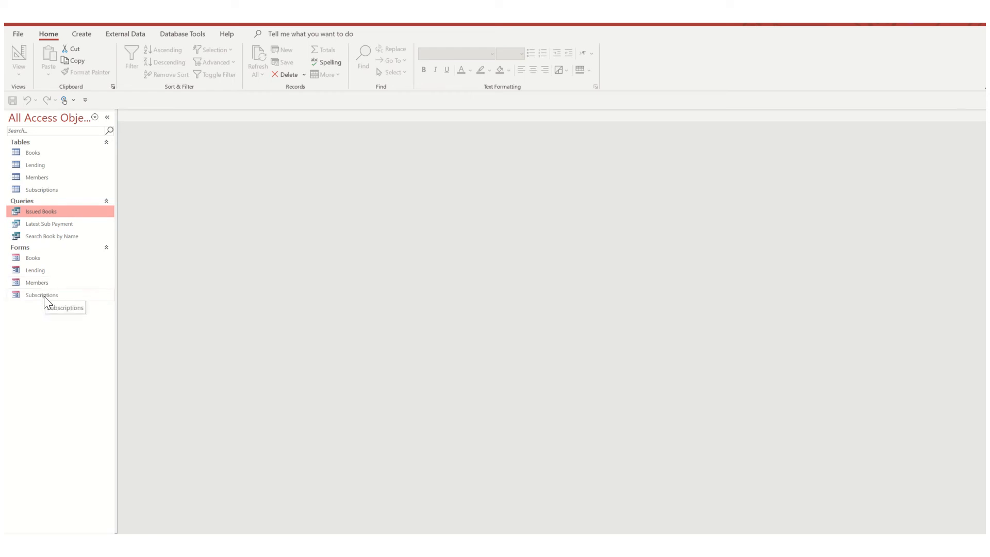
- Open the Latest Sub Payment query in Design View and examine its Subscriptions source table and MemberID column
right_click(51, 227)
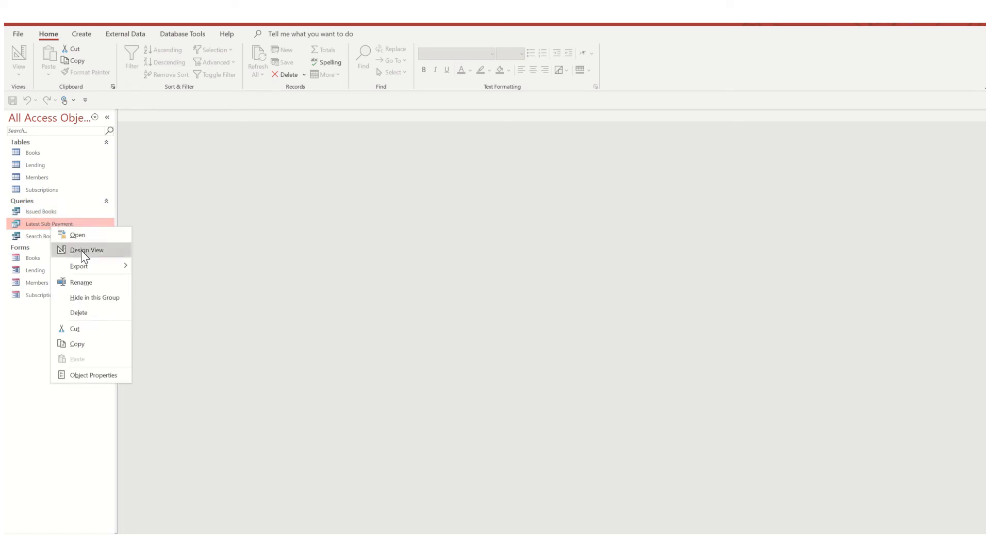
click(81, 251)
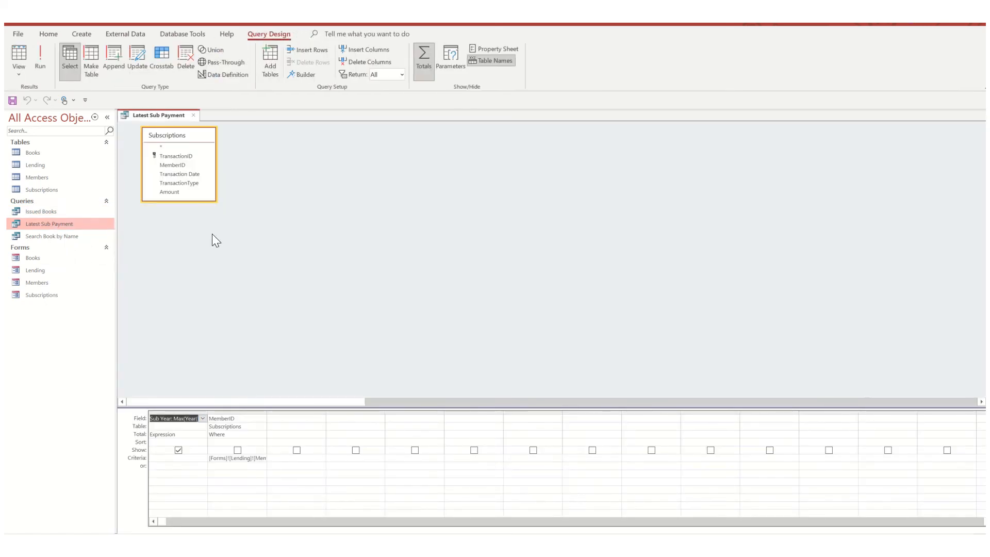
click(259, 237)
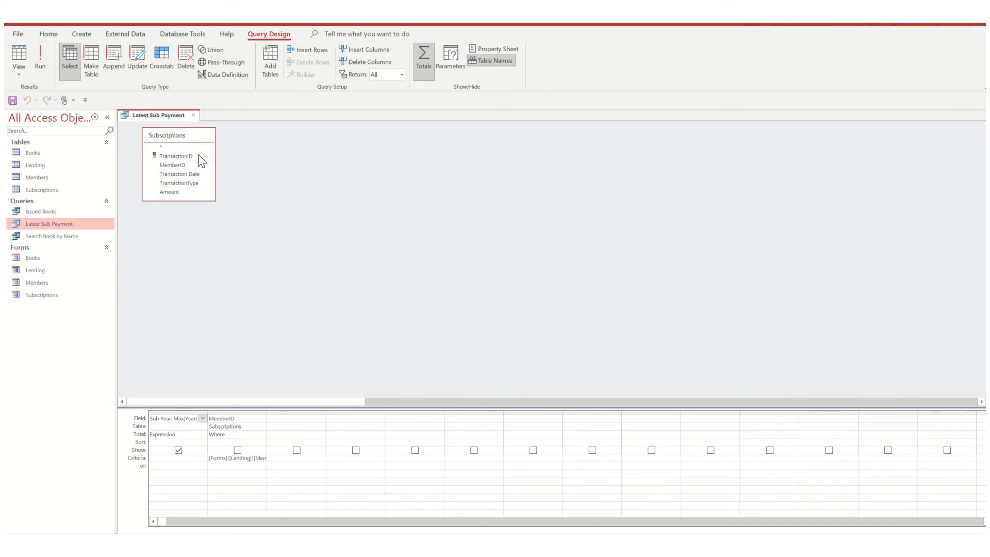
click(246, 419)
click(233, 435)
- Inspect the MemberID criterion in the Expression Builder, browse the loaded forms of Library.accdb, and close the query without saving
right_click(220, 459)
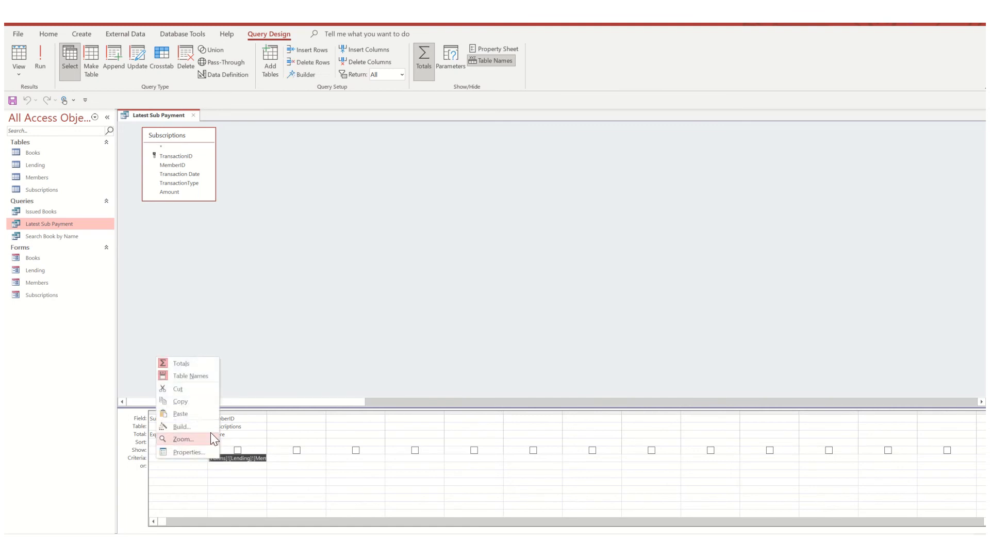
click(184, 428)
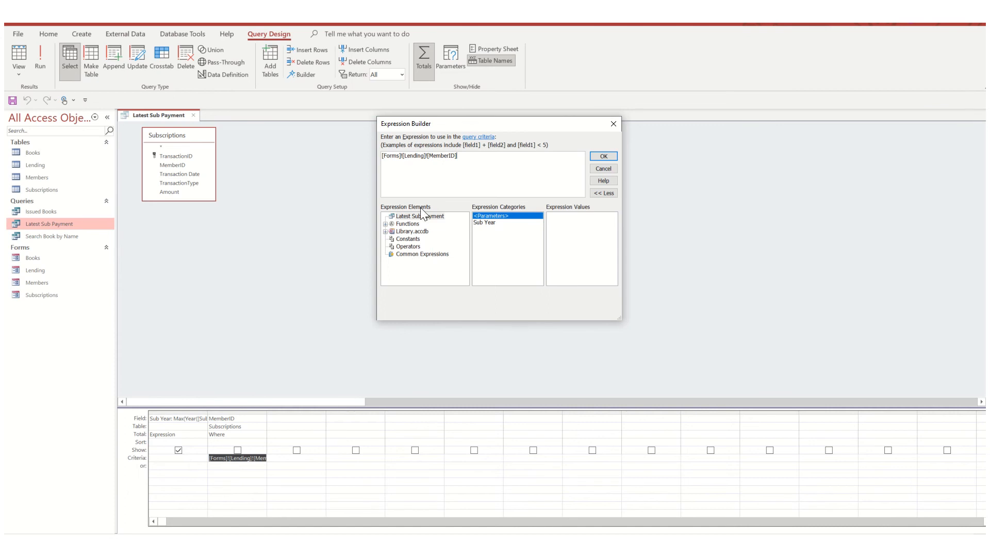
click(385, 232)
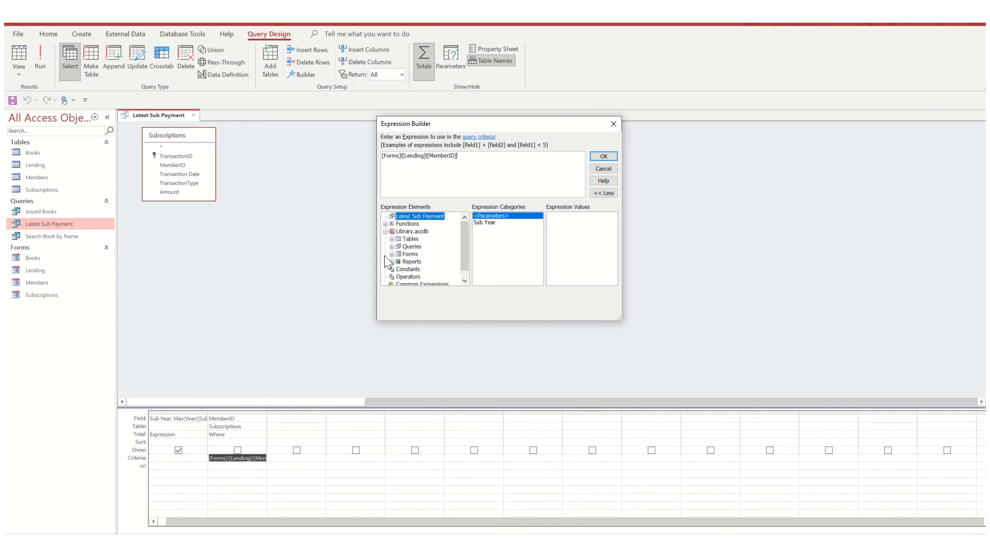
click(391, 254)
click(408, 262)
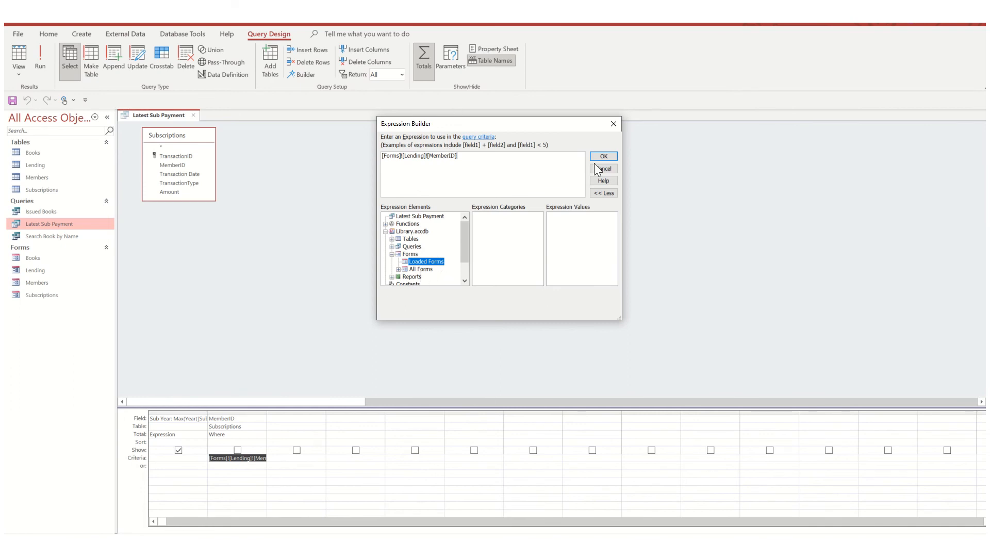
click(613, 126)
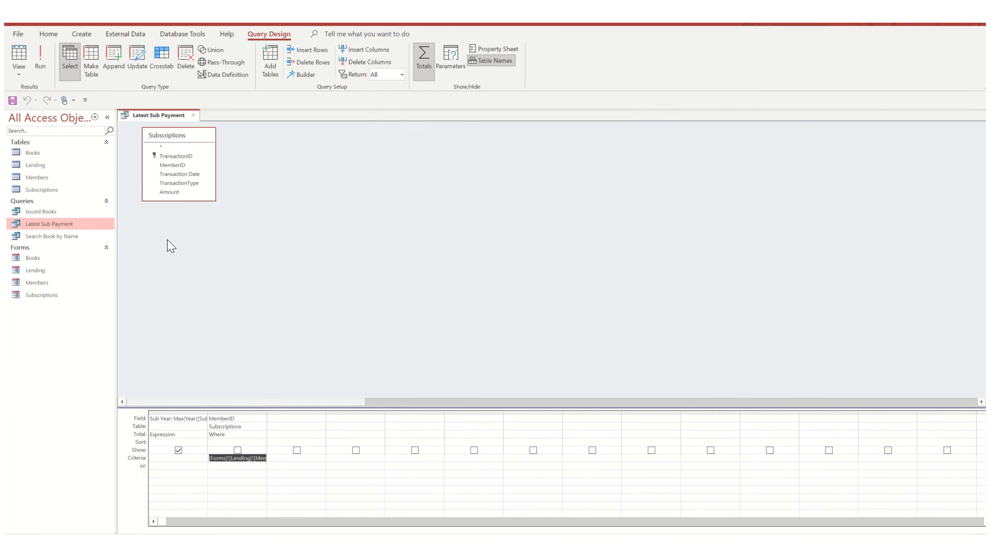
click(194, 115)
click(504, 311)
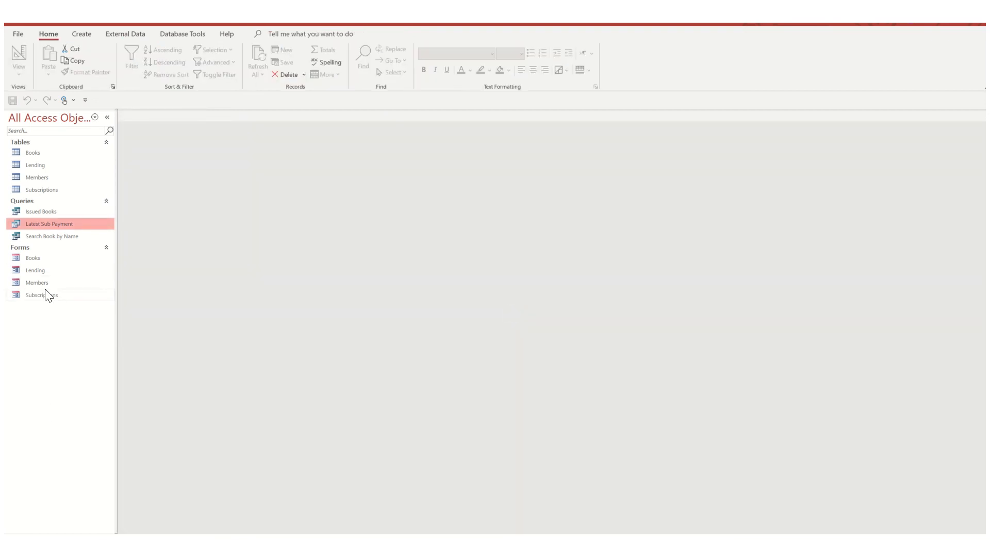
- Open the Lending form and reopen the Latest Sub Payment query in Design View alongside it
click(40, 270)
double_click(39, 272)
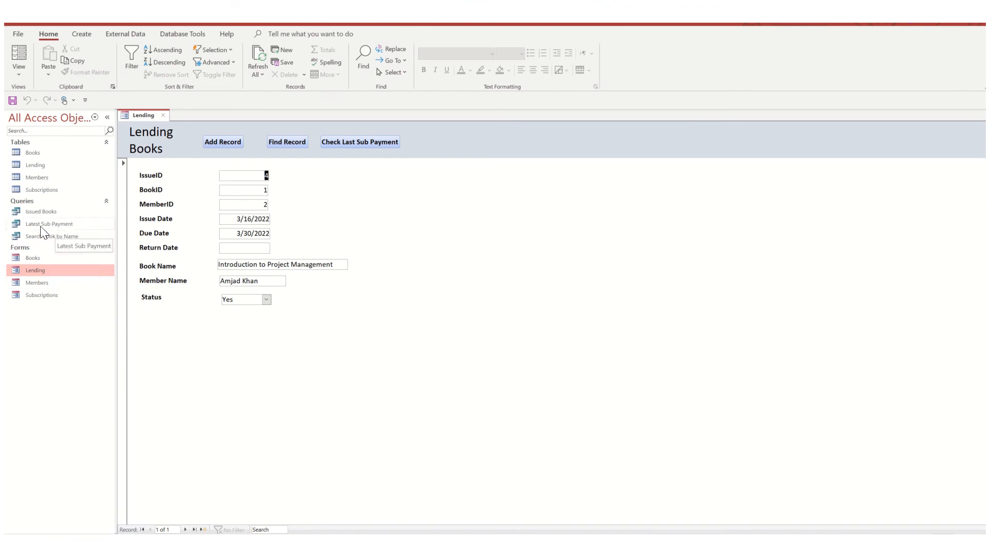
right_click(57, 223)
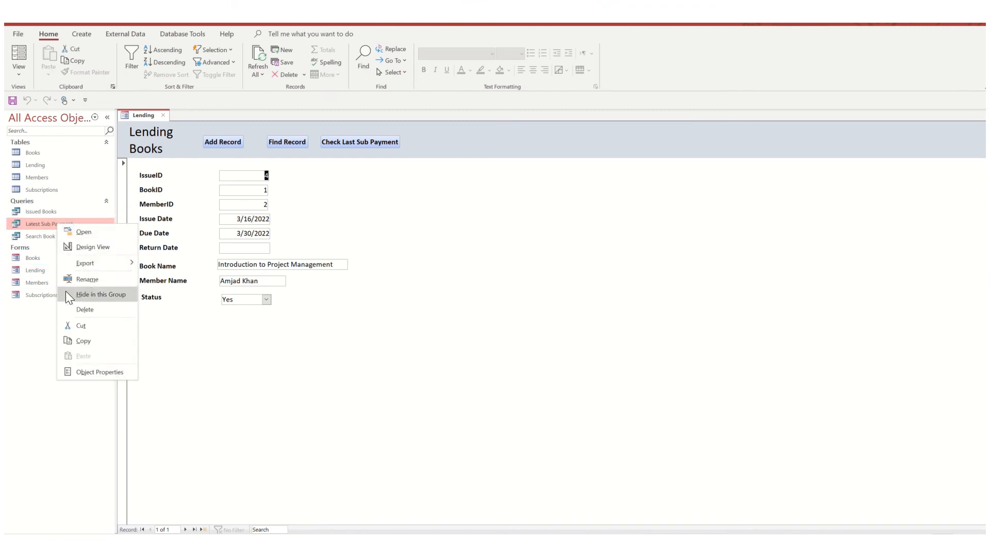
click(95, 247)
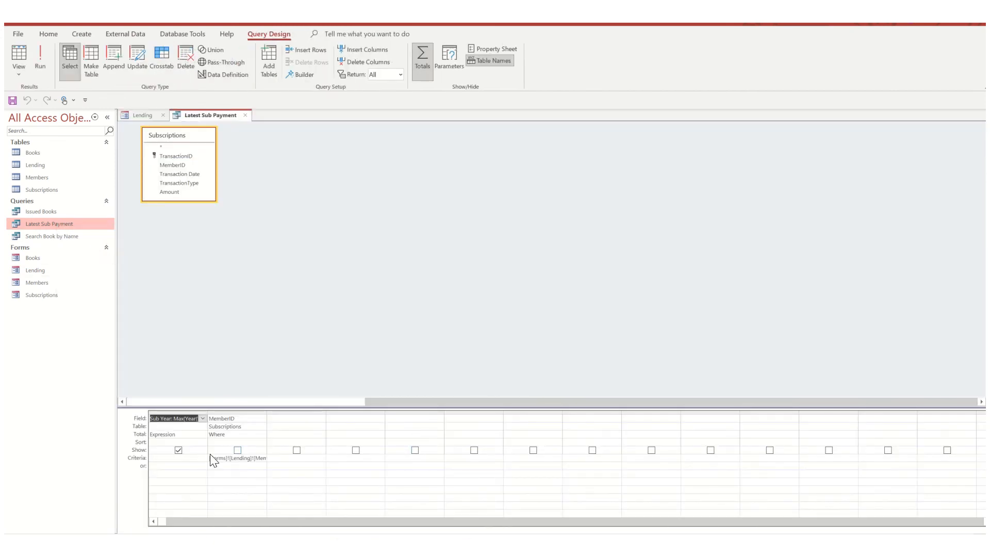
- Locate the loaded Lending form's MemberID field in the Expression Builder for the MemberID criterion, then close the query without saving
right_click(222, 459)
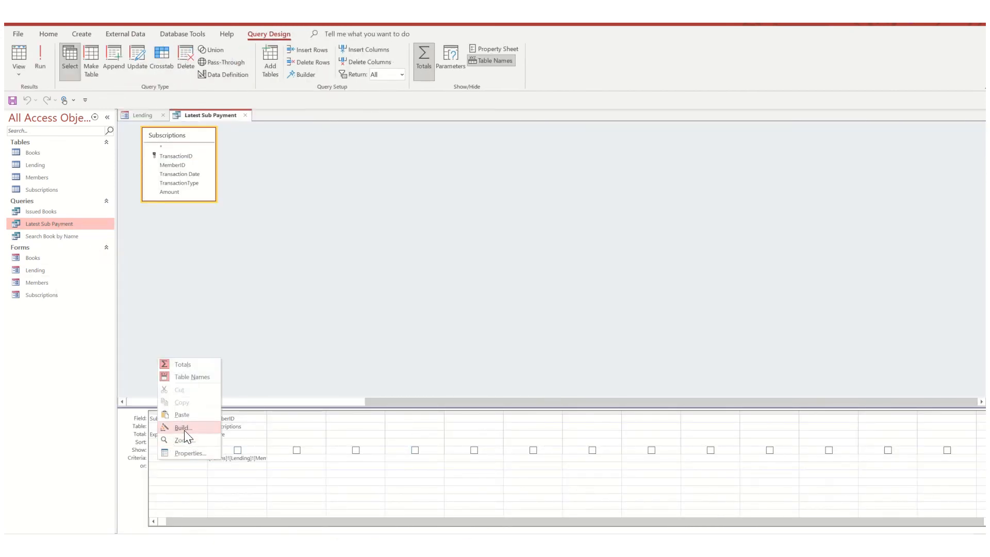
click(184, 430)
click(386, 232)
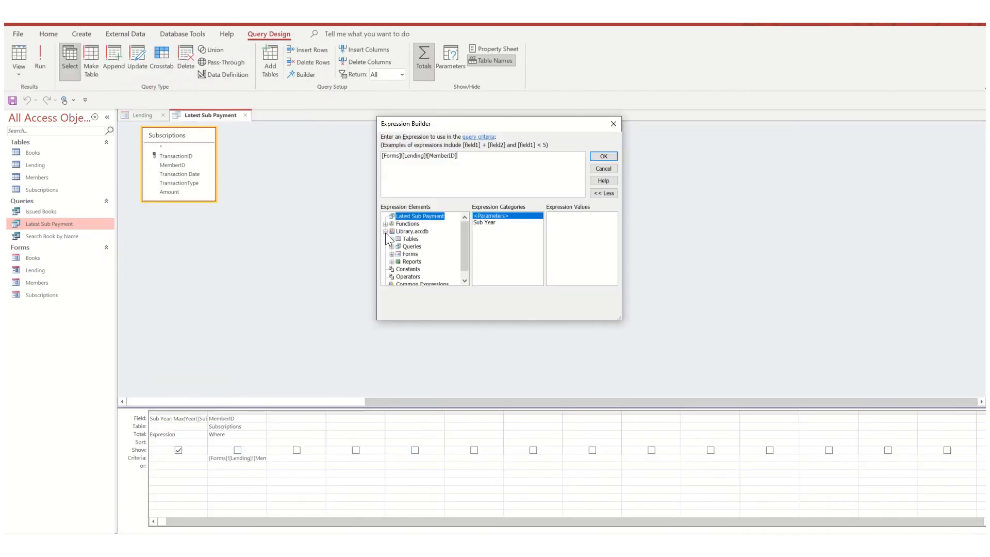
click(392, 254)
click(398, 261)
click(416, 270)
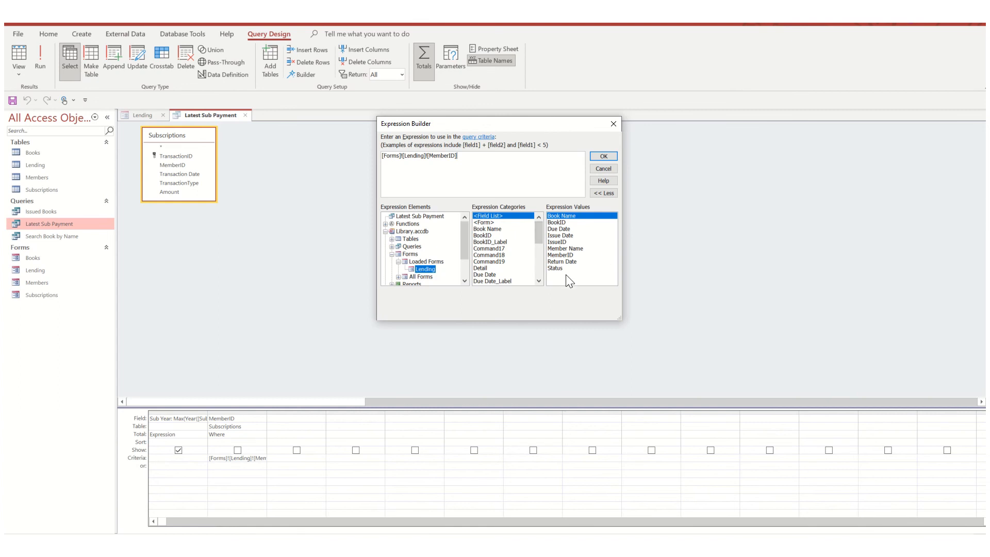
click(567, 255)
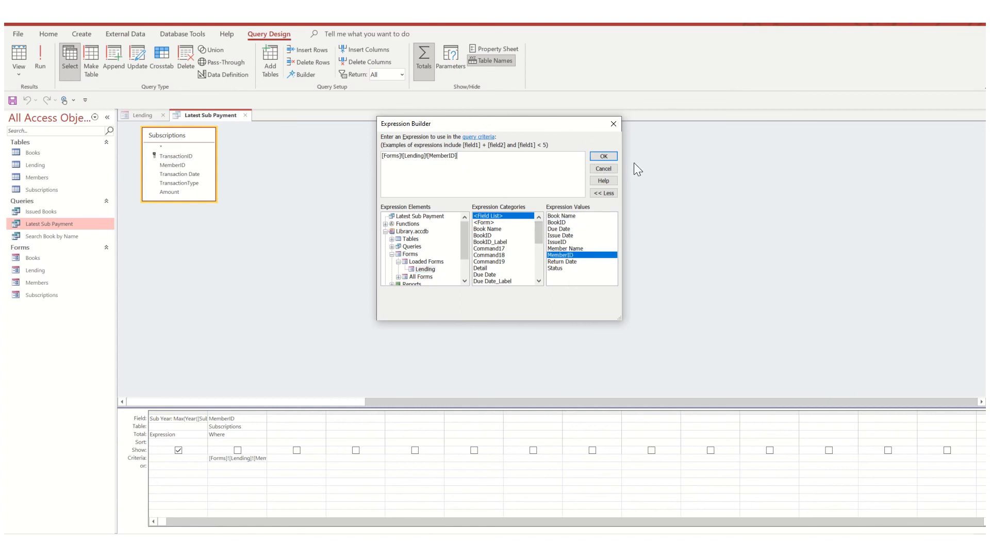
click(612, 127)
click(362, 237)
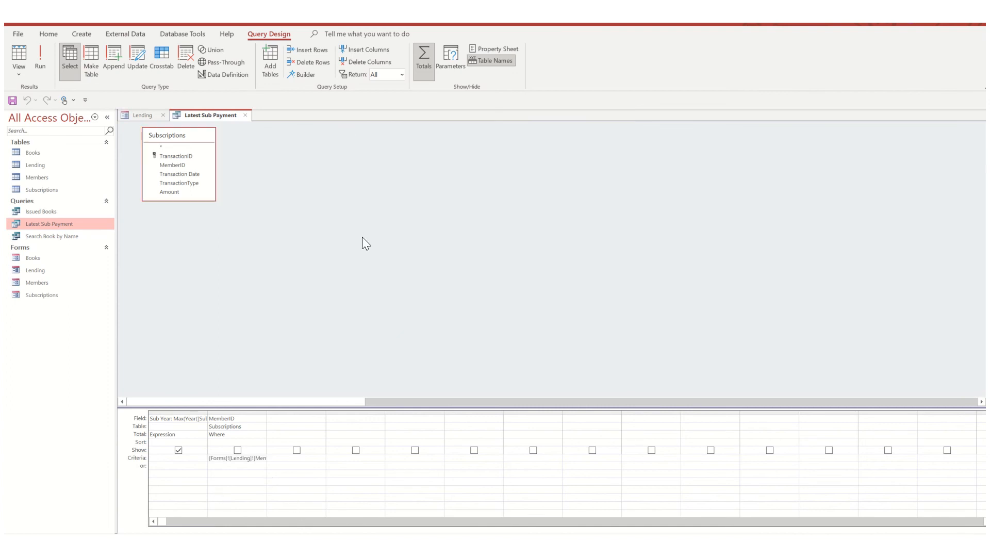
click(245, 115)
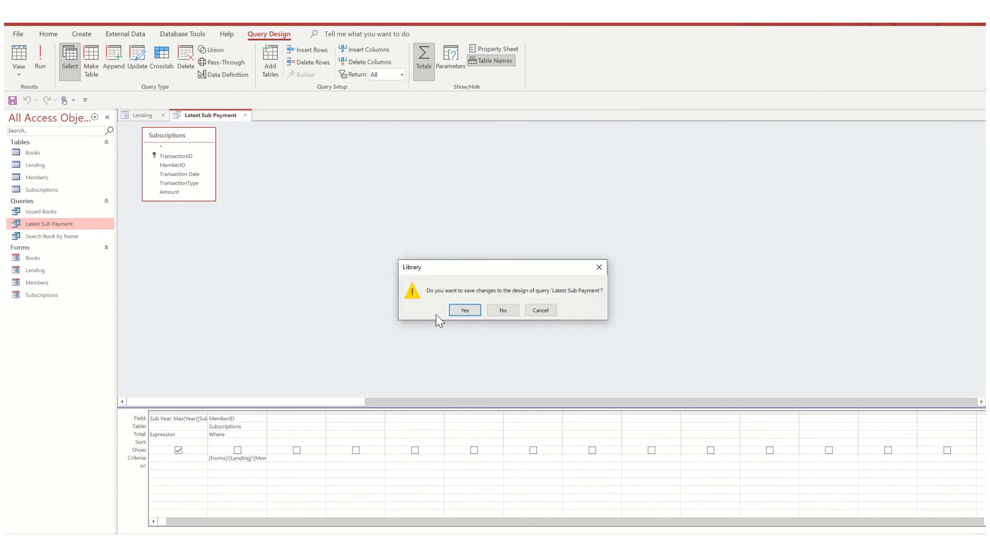
click(504, 310)
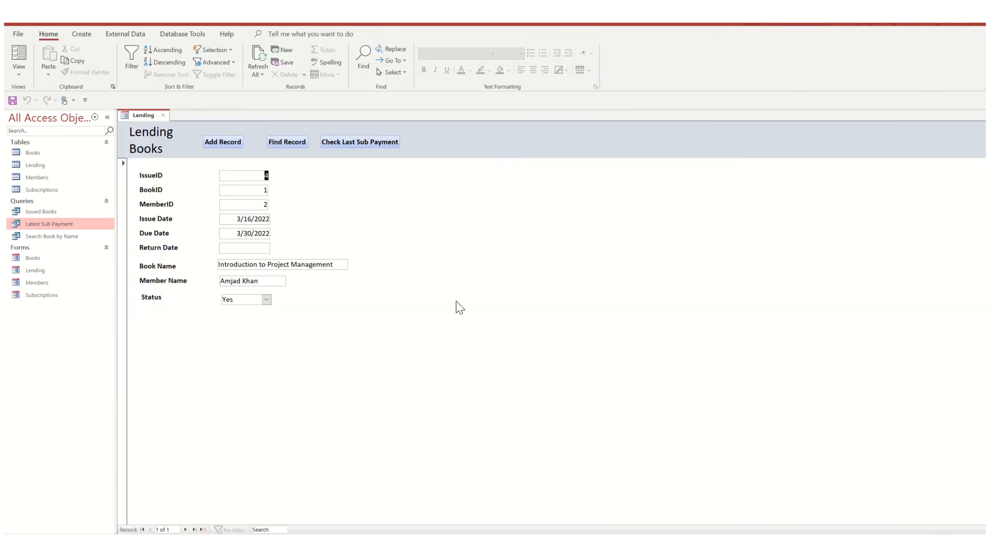
- Check the member's last subscription payment from the Lending form and close the query result
click(344, 144)
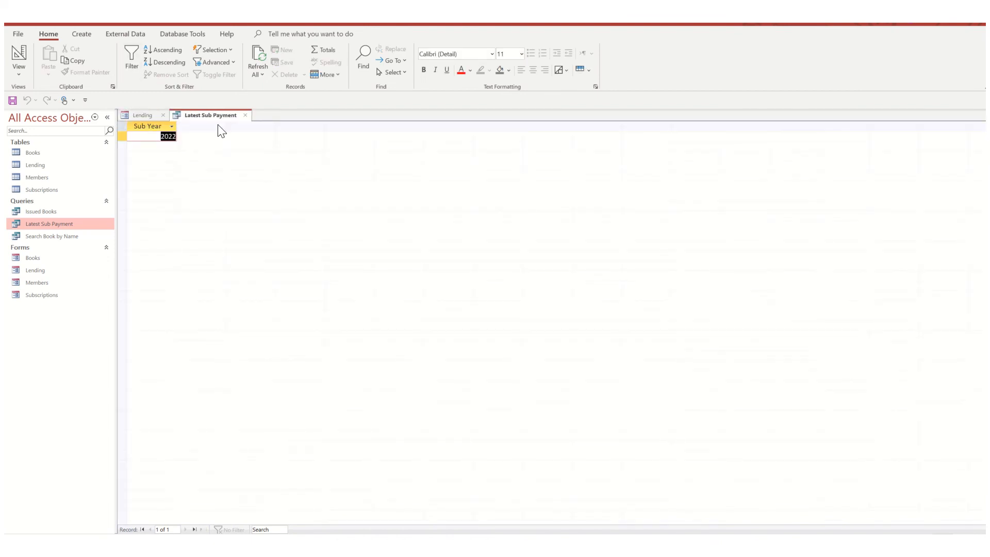
click(245, 116)
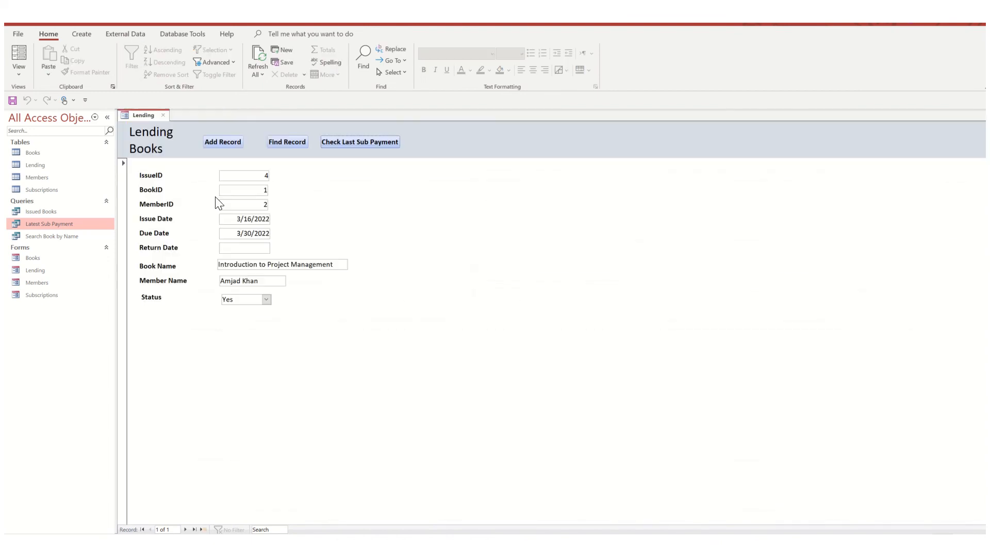
- Close the Lending form, then examine the Book Name criterion of the Search Book by Name query in Design View and close the query
click(165, 115)
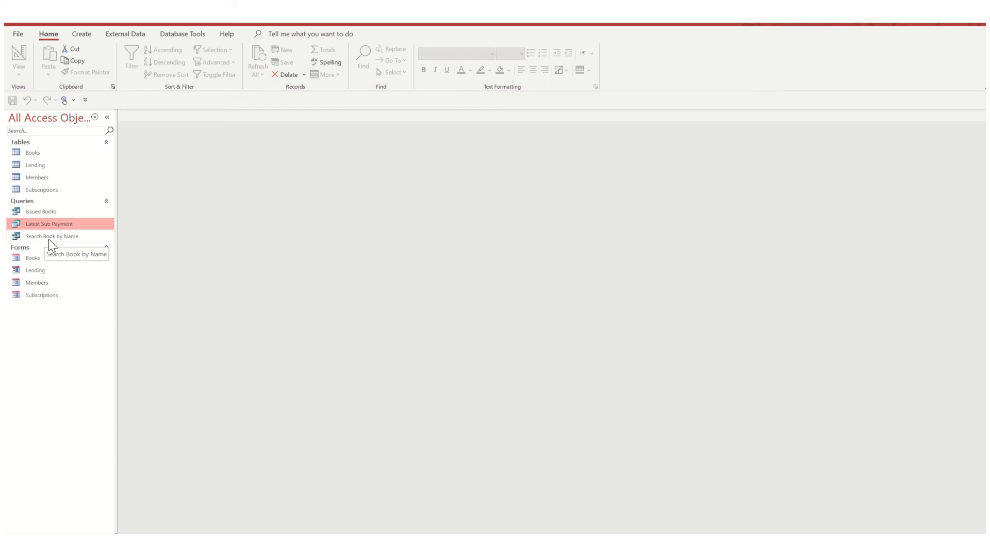
right_click(54, 233)
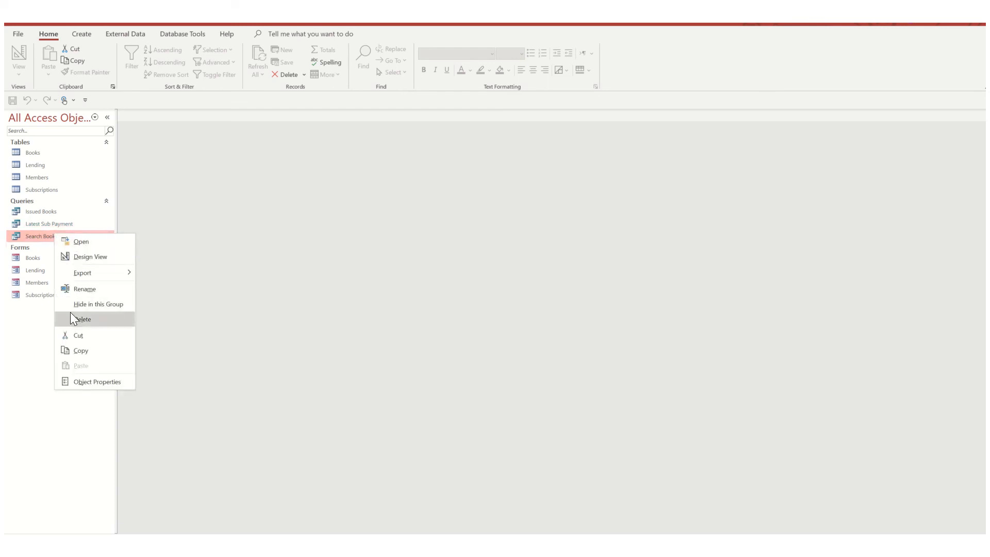
click(85, 256)
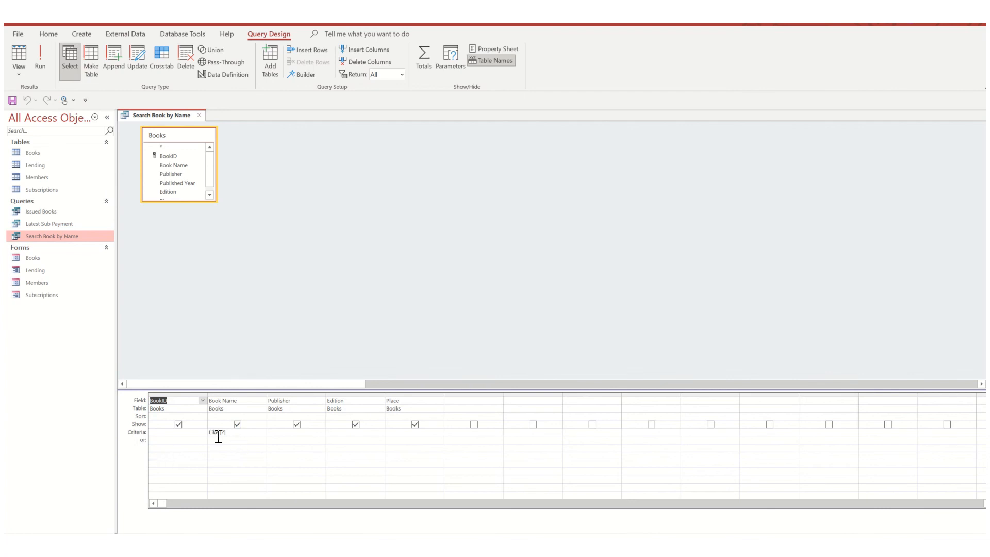
click(201, 115)
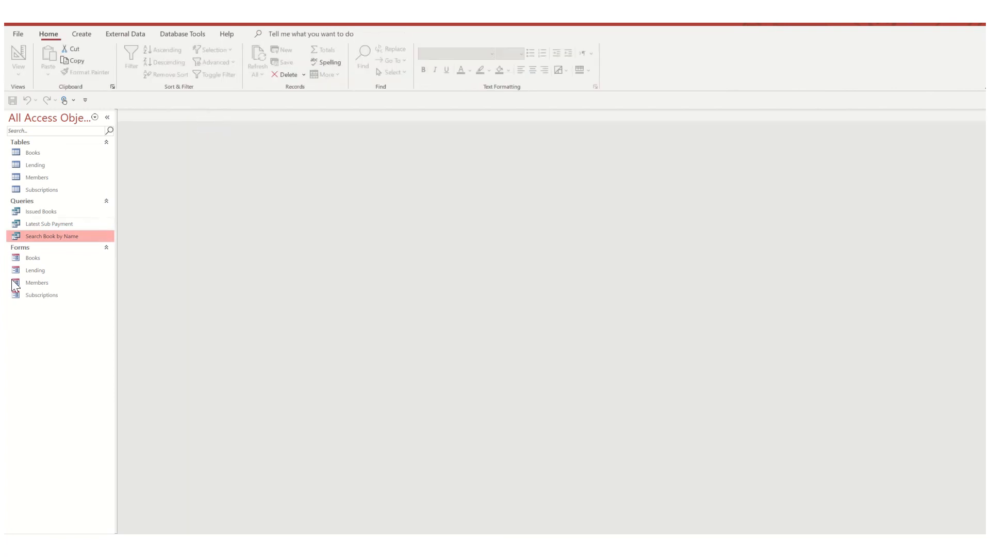
- Run the Search Book by Name query for book names containing "pro", using the * wildcard in the parameter value
double_click(47, 236)
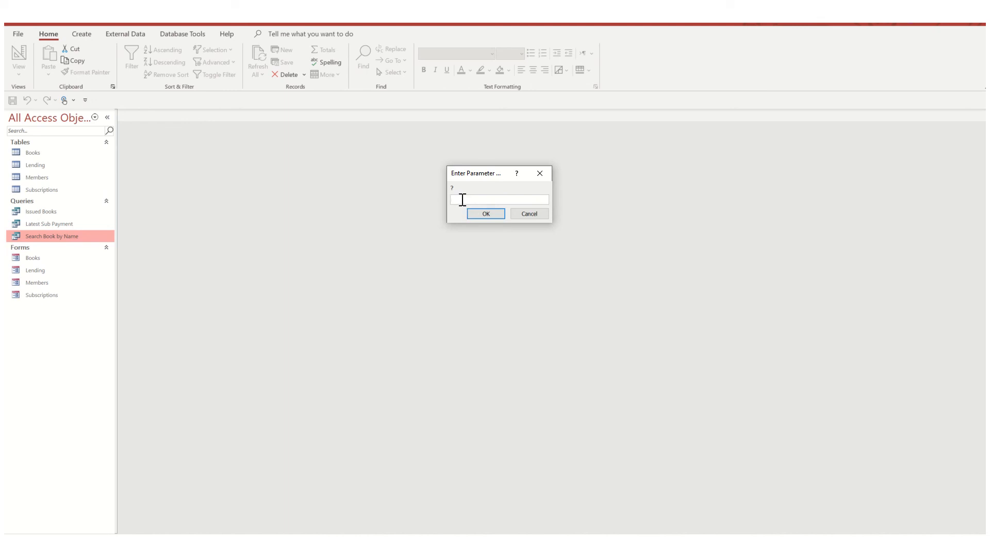
text(*proj*)
click(484, 213)
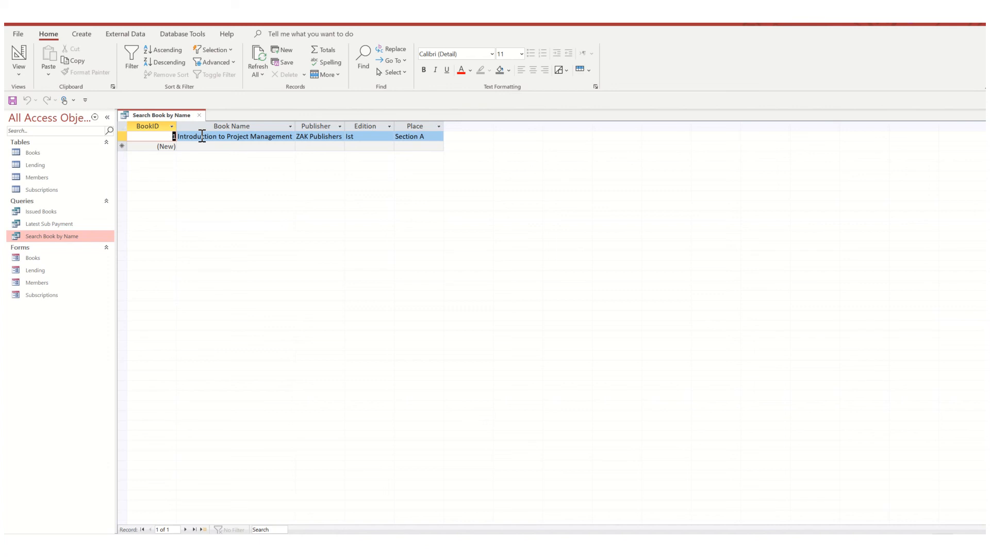
mouse_move(436, 28)
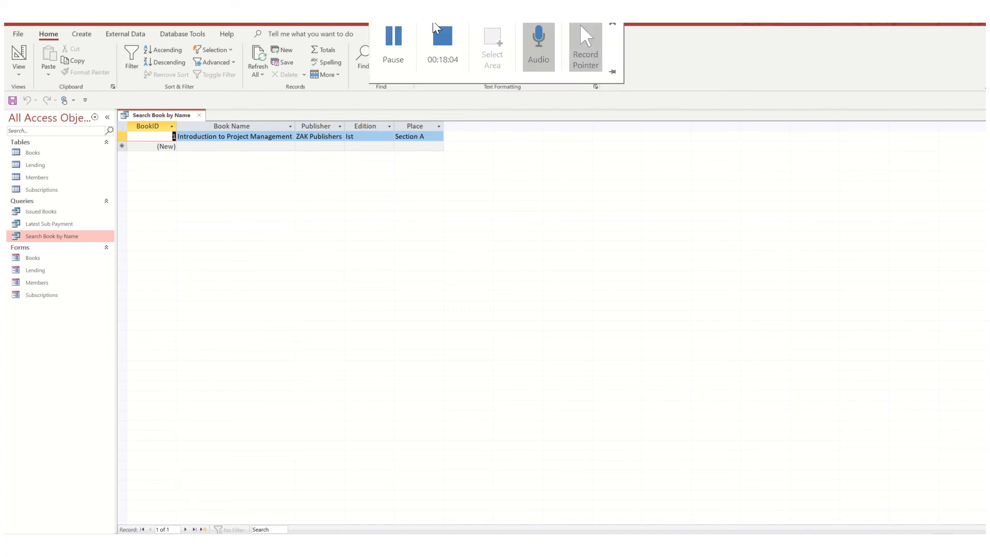